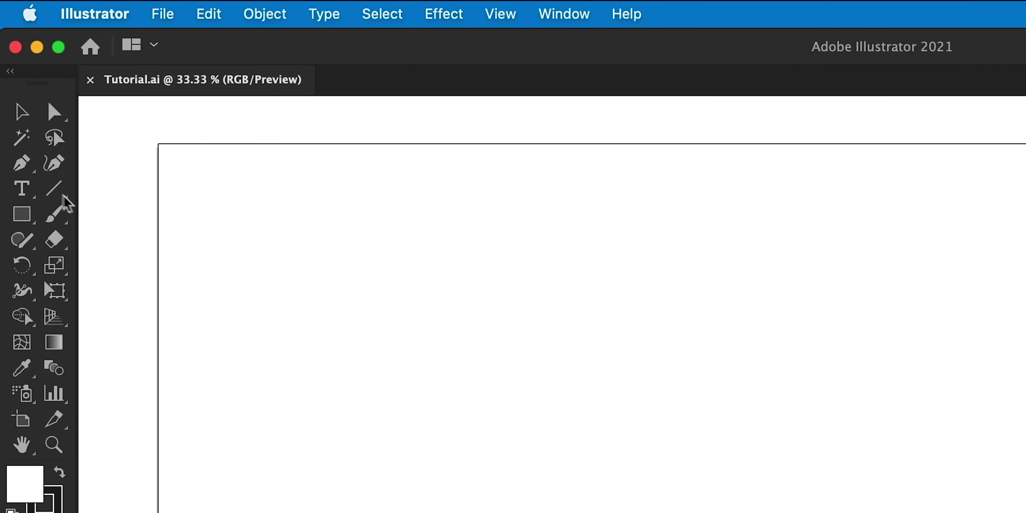
Add HELLO WORLD text, centre-aligned in Control Point Bold, with larger size and tighter leading.
left_click(17, 105)
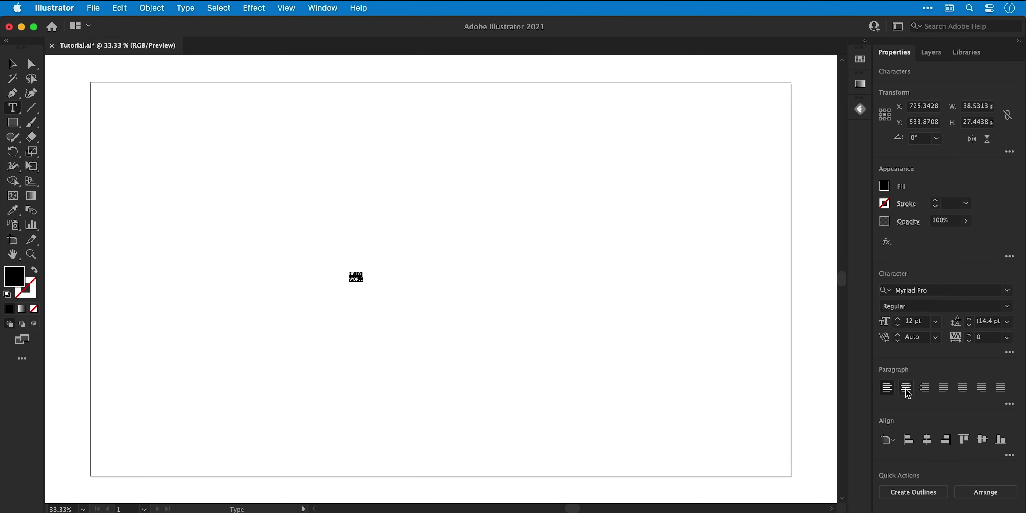
left_click(906, 389)
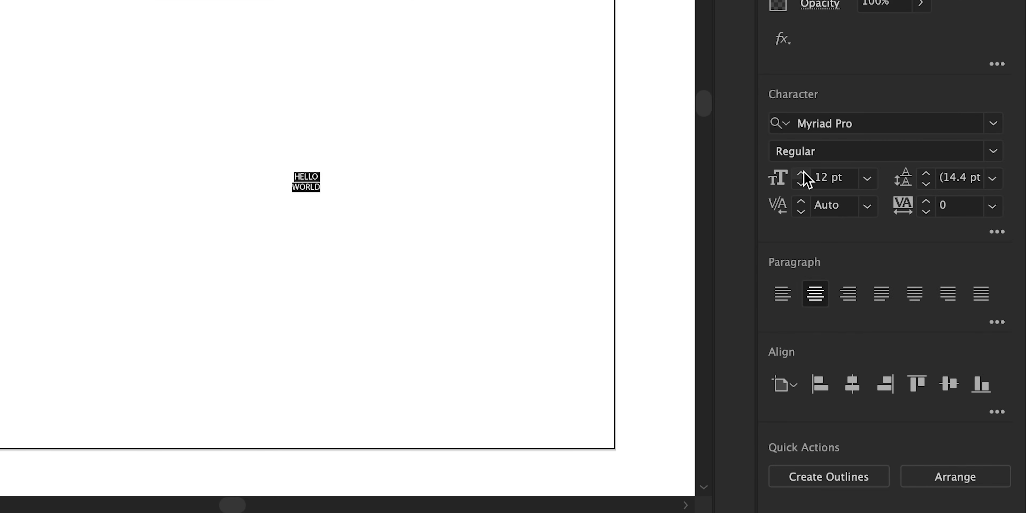
left_click_drag(804, 175, 803, 175)
left_click(859, 124)
type("qontrol")
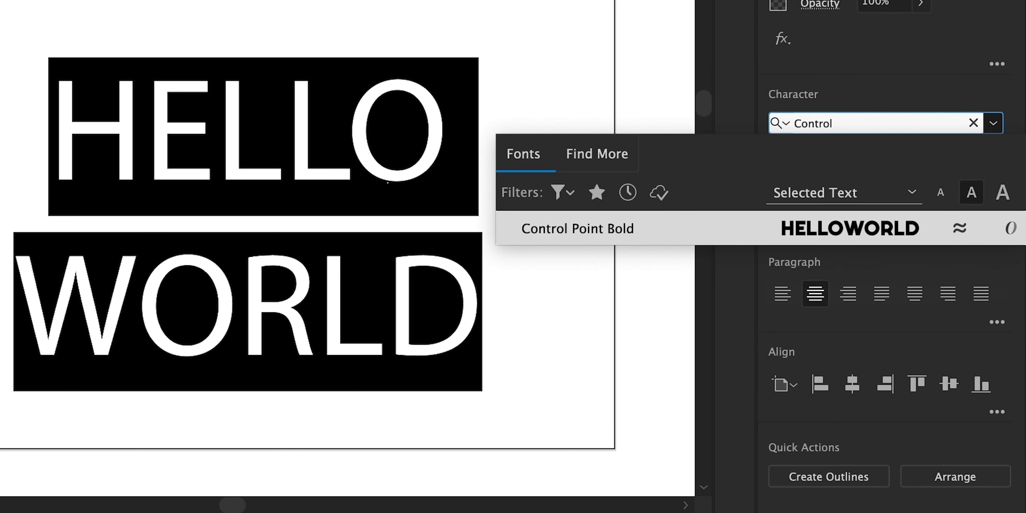
key("Return")
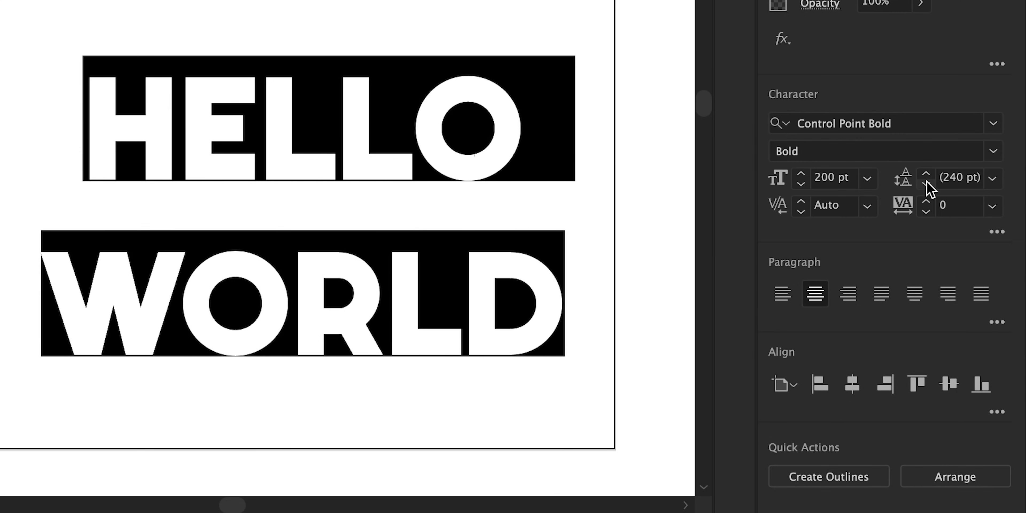
left_click_drag(927, 183, 927, 212)
Scale the HELLO WORLD text up to about 1000 wide and centre it on the artboard.
left_click(14, 64)
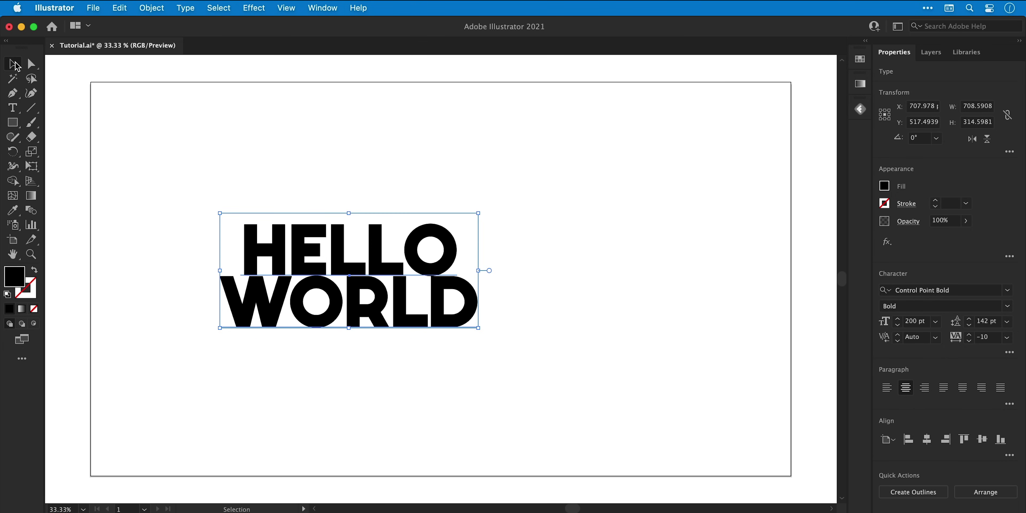
left_click_drag(478, 329, 584, 376)
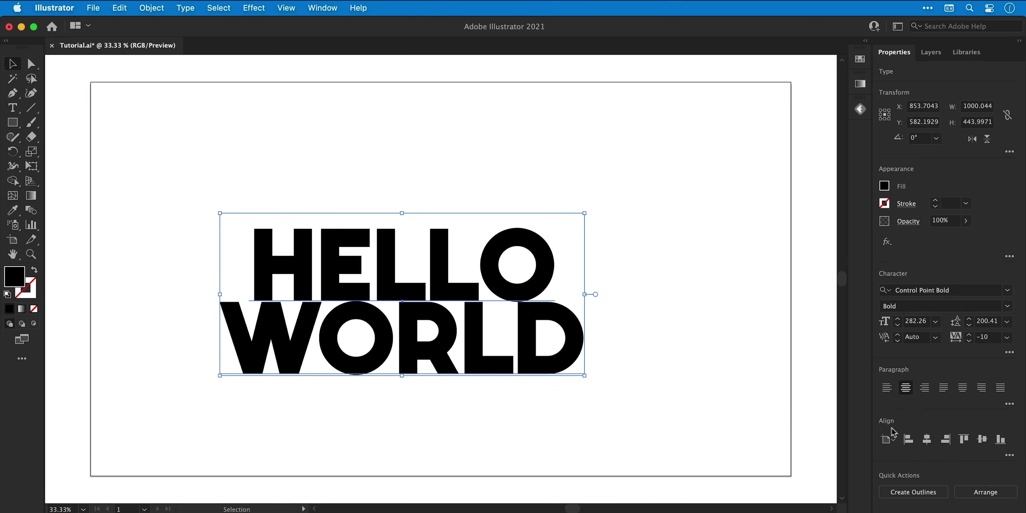
left_click(927, 439)
left_click(982, 439)
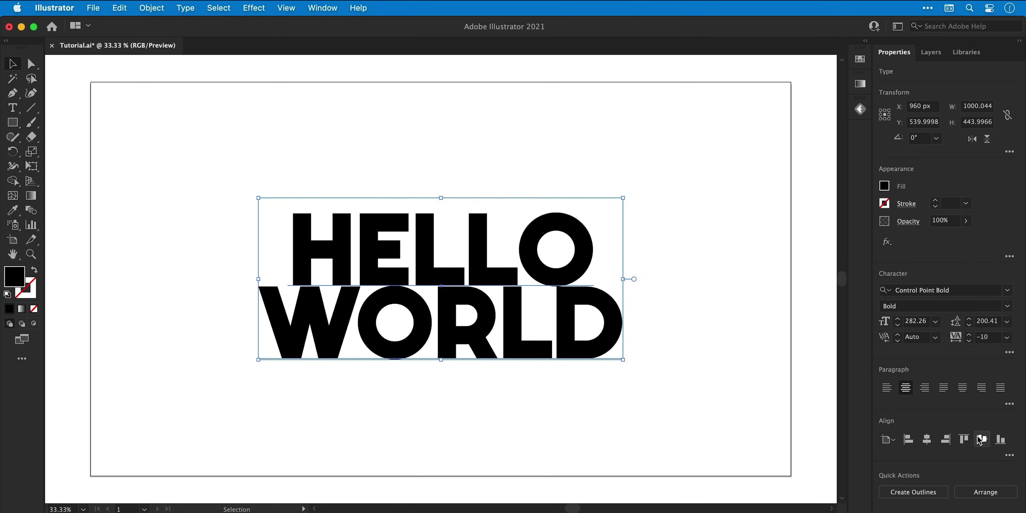
Make the K=5 and K=20 grey swatches global.
left_click(884, 187)
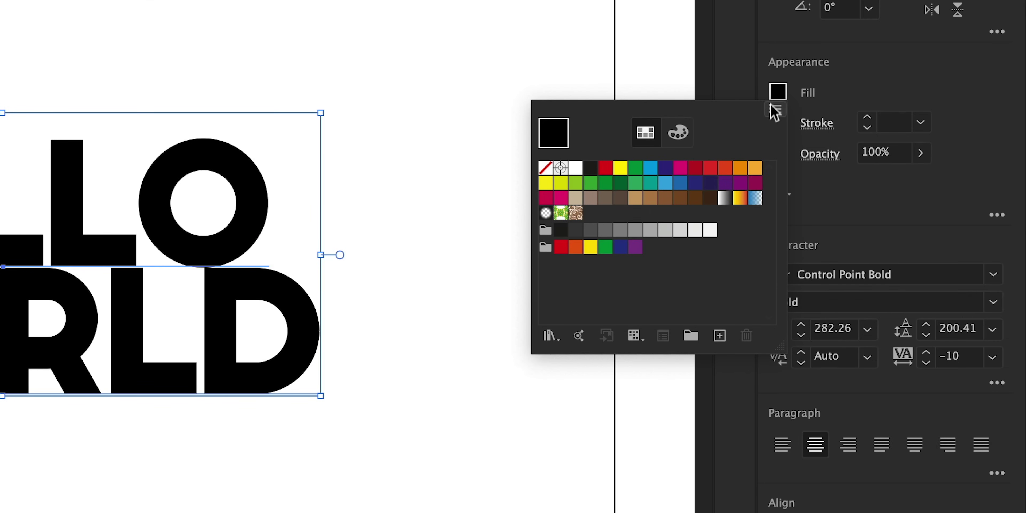
double_click(710, 230)
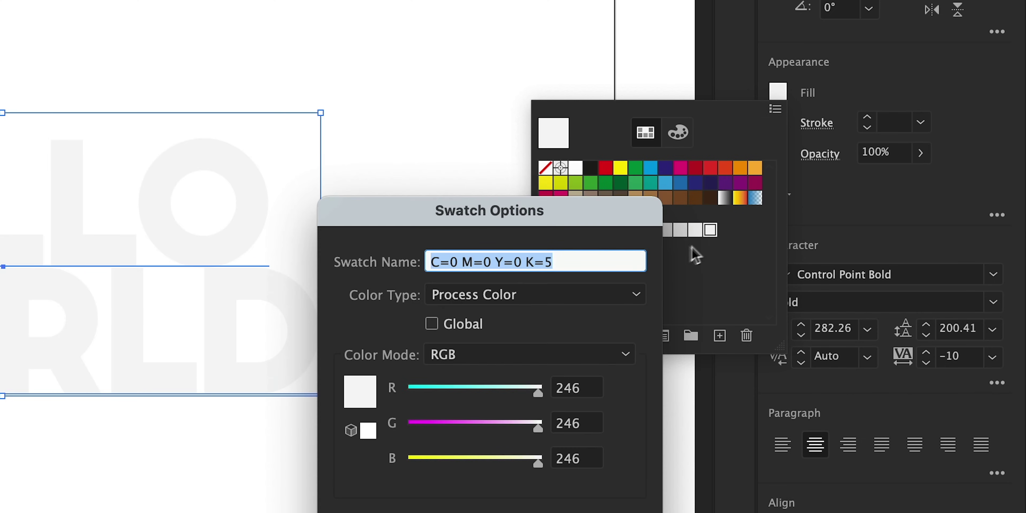
left_click(468, 324)
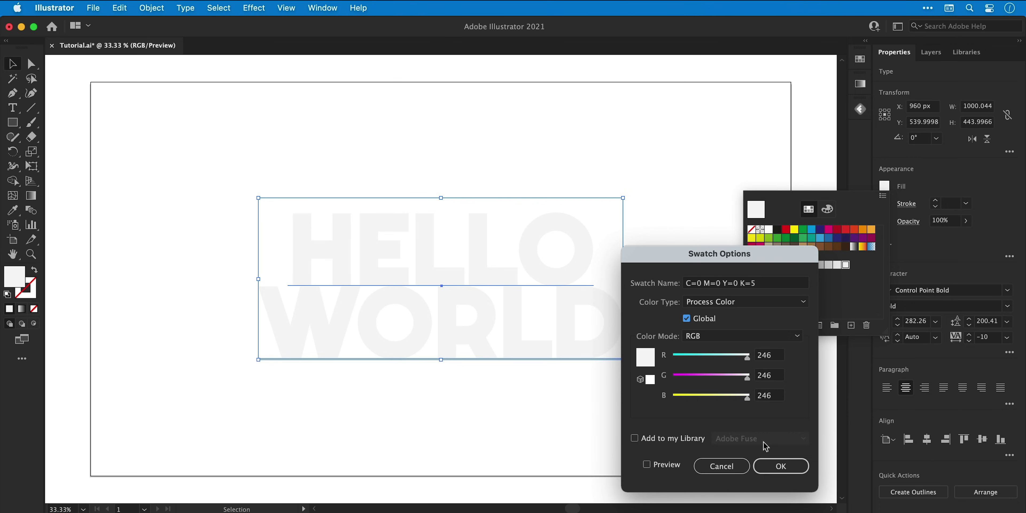
left_click(780, 466)
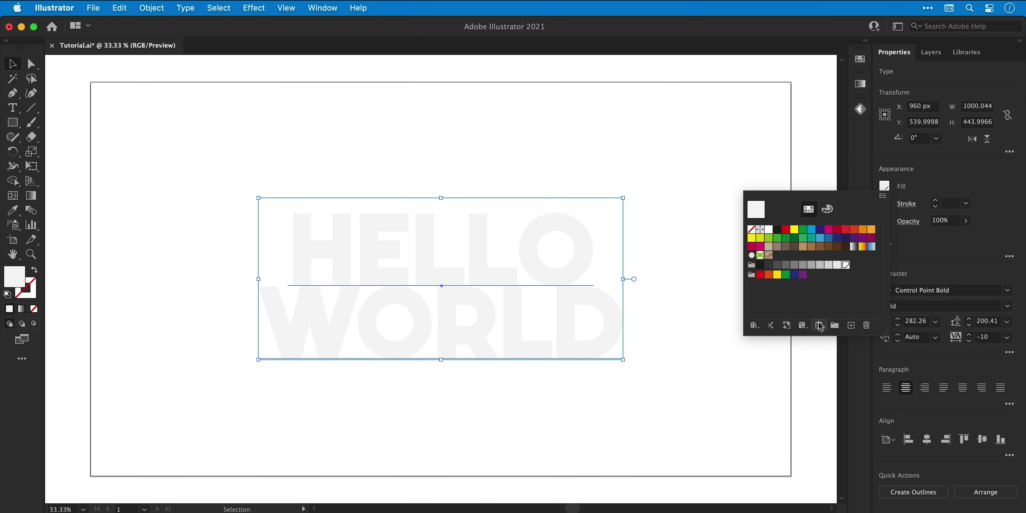
double_click(828, 266)
left_click(712, 323)
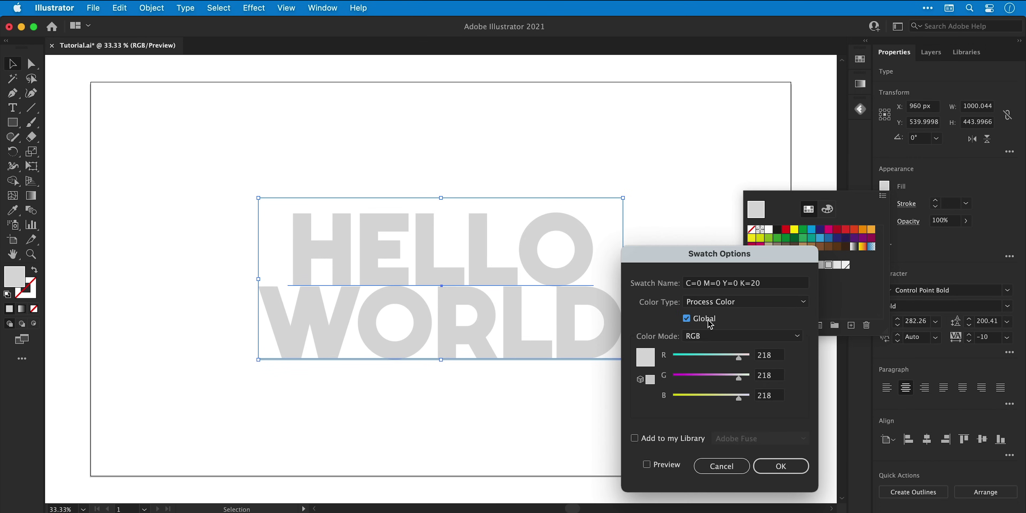
key("Return")
Make the K=40 grey swatch global and fill HELLO WORLD with the lightest 5% grey.
double_click(812, 265)
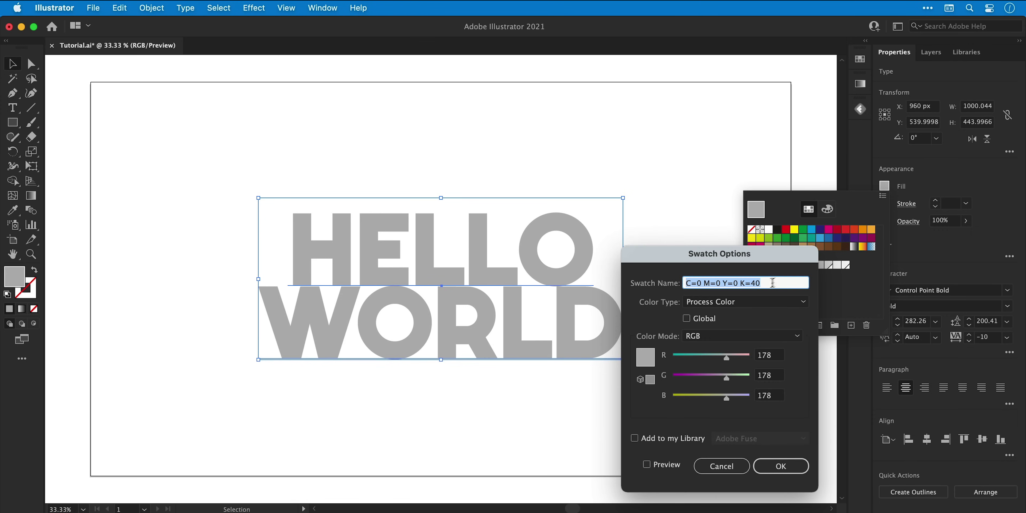
left_click(702, 319)
key("Return")
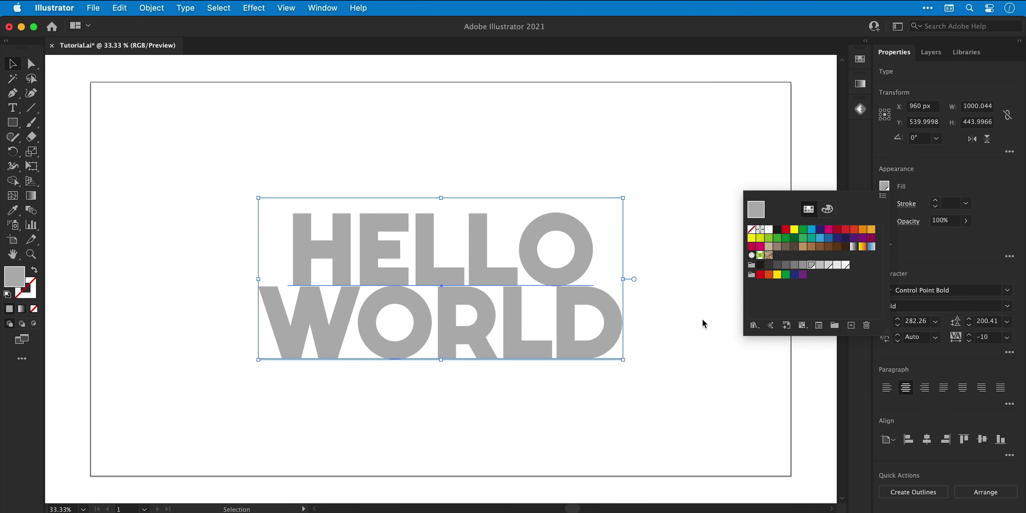
left_click(846, 267)
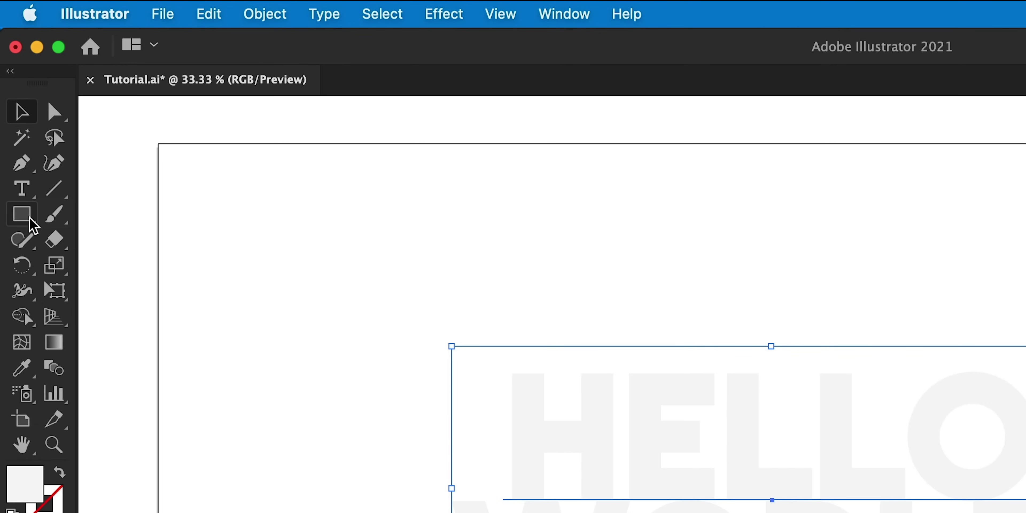
Draw a rectangle and snap it to cover the entire 1920×1080 artboard.
left_click(29, 216)
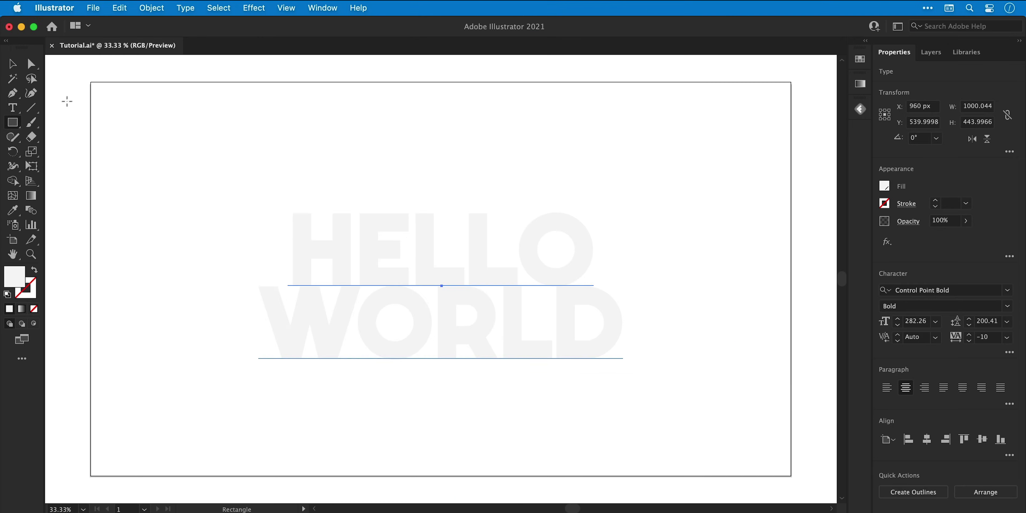
left_click_drag(121, 173, 546, 354)
mouse_move(338, 211)
left_mouse_down()
mouse_move(772, 412)
mouse_move(754, 443)
left_mouse_up()
key("v")
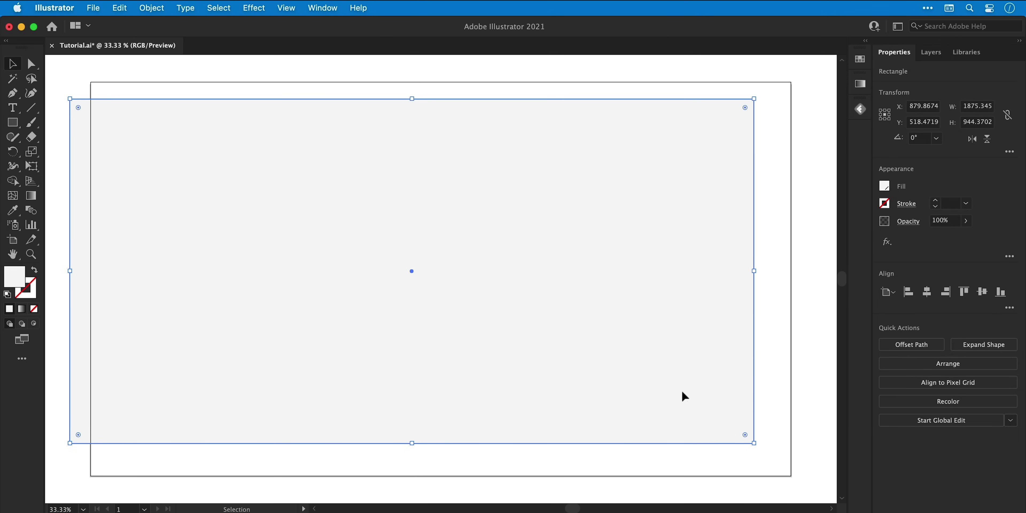
left_click_drag(682, 388, 701, 375)
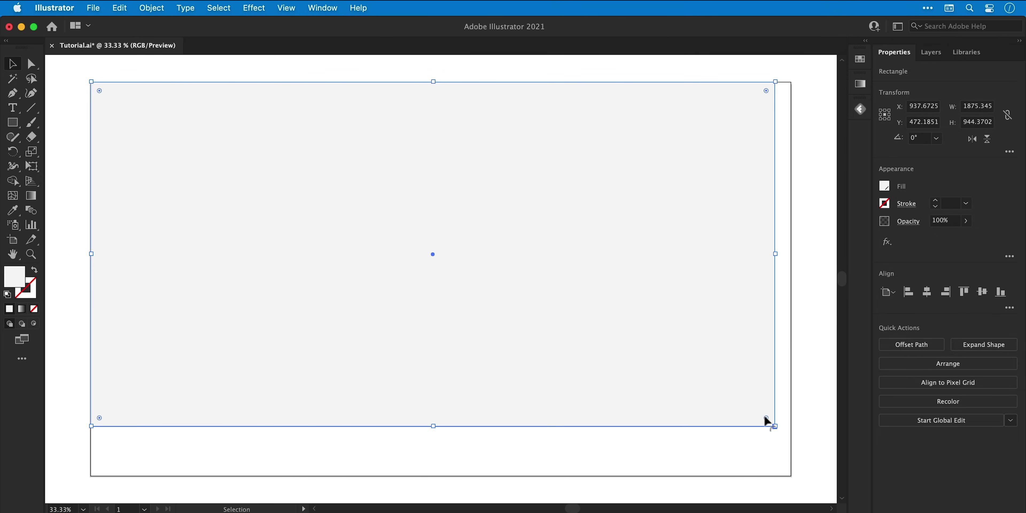
left_click_drag(776, 425, 791, 476)
right_click(730, 396)
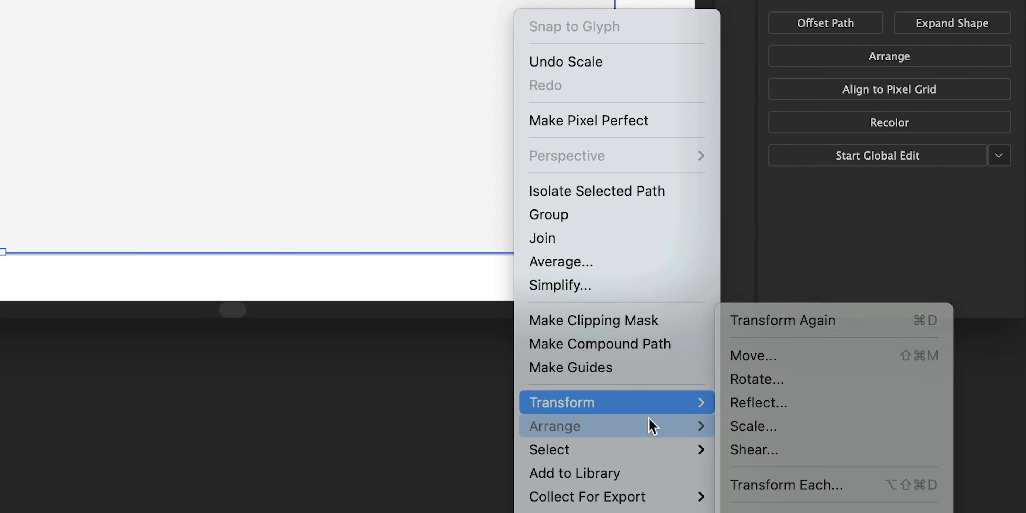
mouse_move(653, 424)
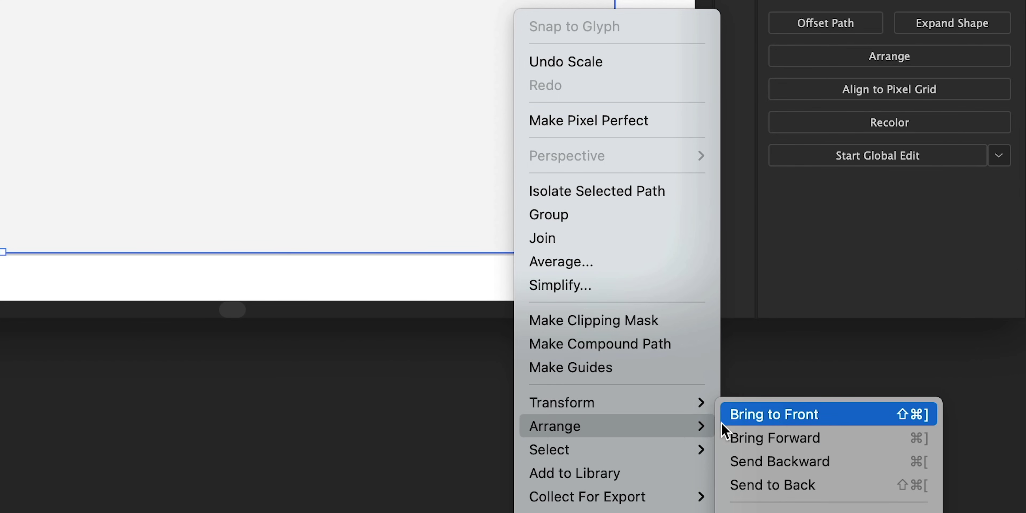
Send the rectangle behind the text and give it a linear gradient angled at 30°.
left_click(725, 486)
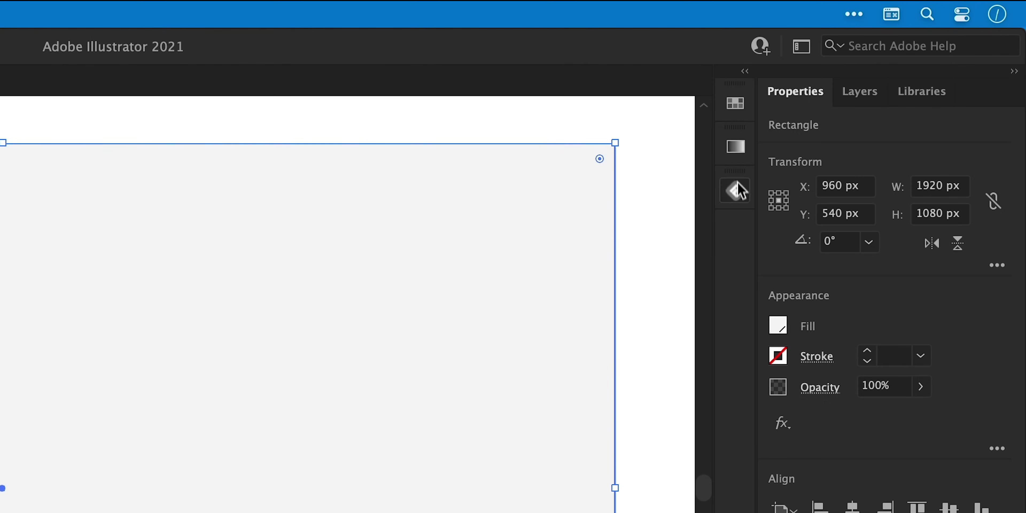
left_click(737, 154)
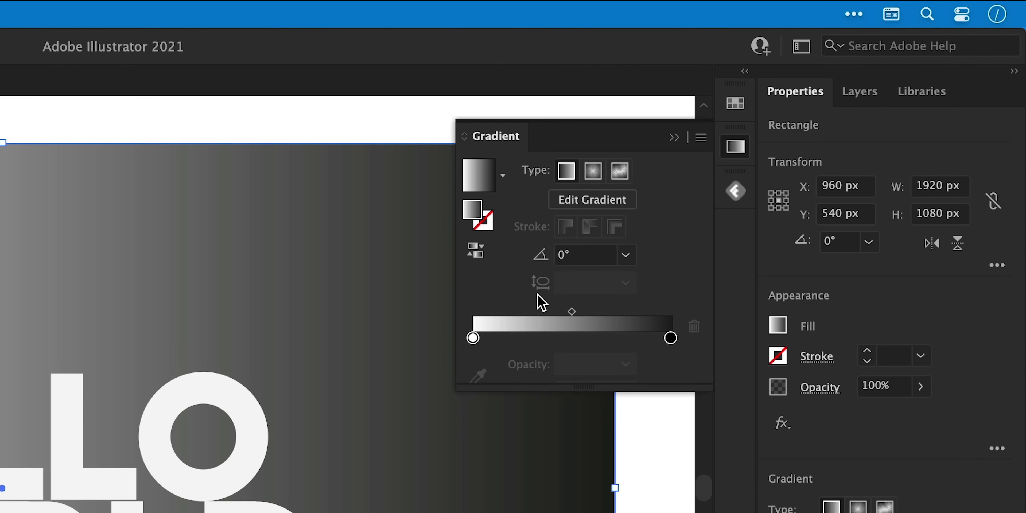
left_click(541, 299)
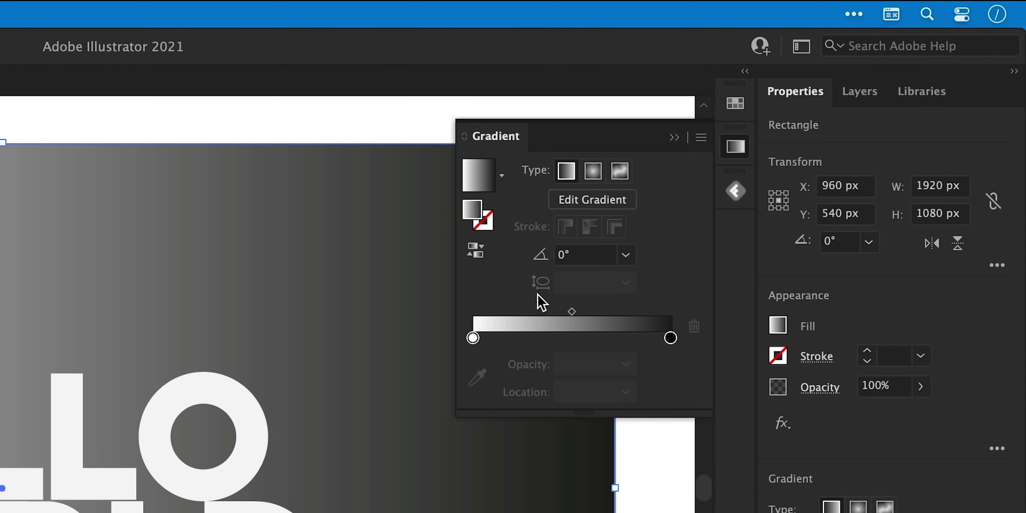
left_click(484, 252)
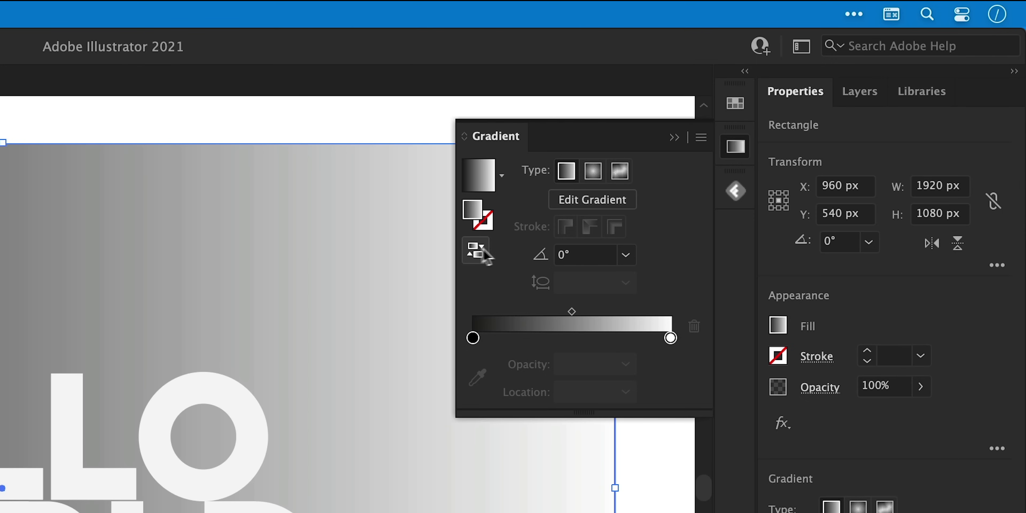
left_click(577, 261)
type("20")
key("Return")
type("30")
key("Return")
Set both gradient stops to light grey swatches and reverse the gradient.
double_click(473, 339)
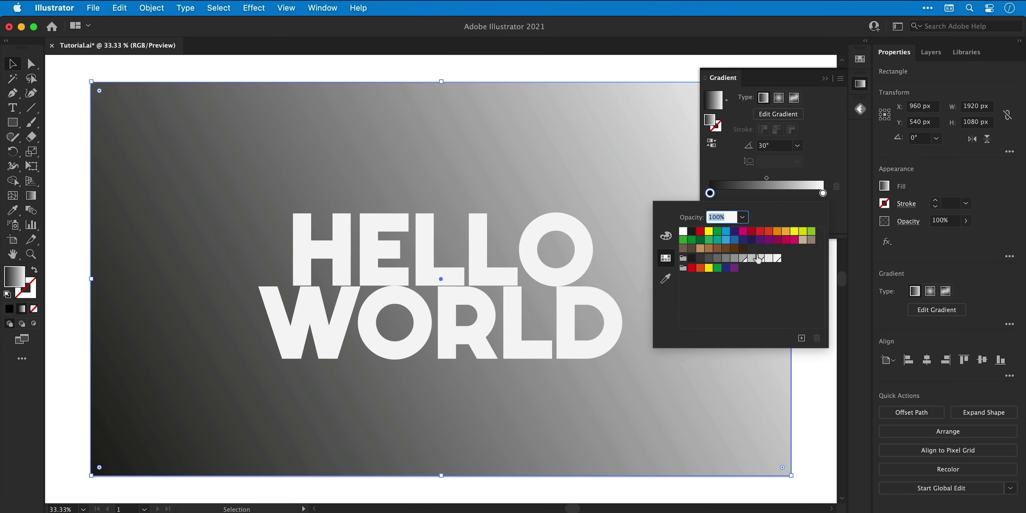
left_click(561, 452)
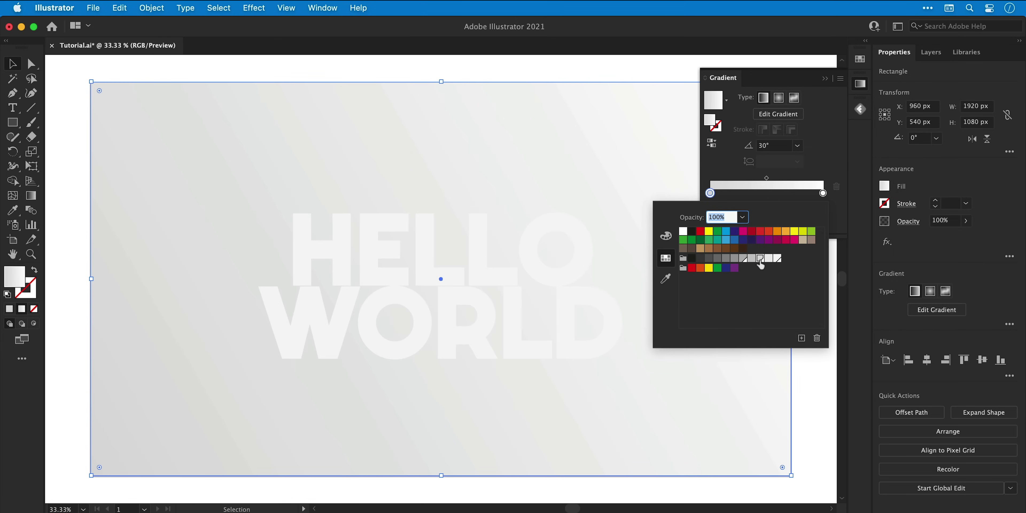
double_click(823, 194)
left_click(778, 258)
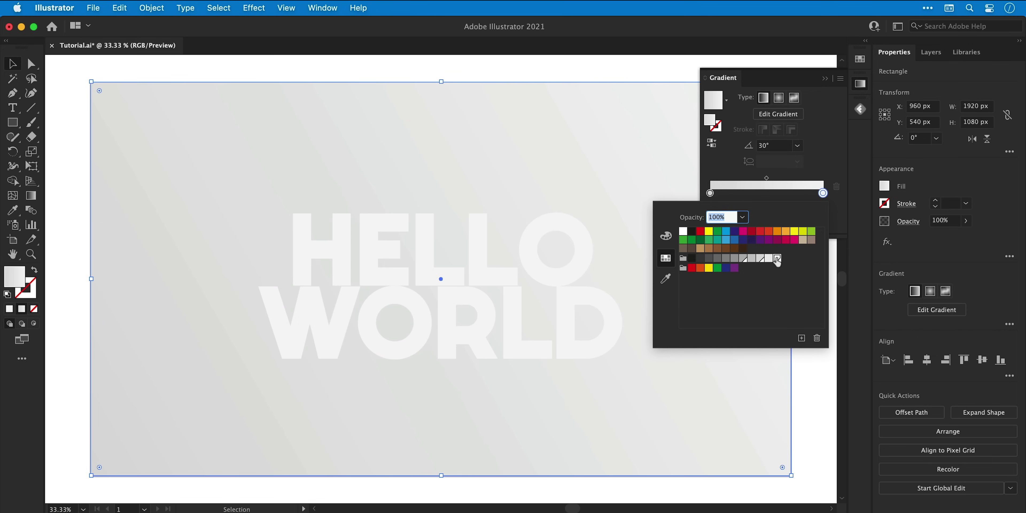
left_click(720, 145)
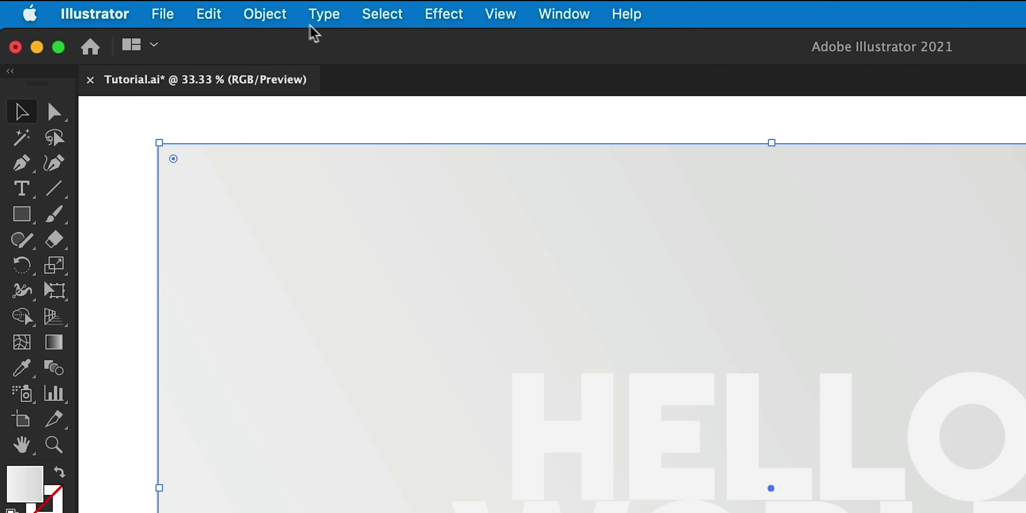
Lock the background rectangle and convert the HELLO WORLD text to outlines.
left_click(158, 11)
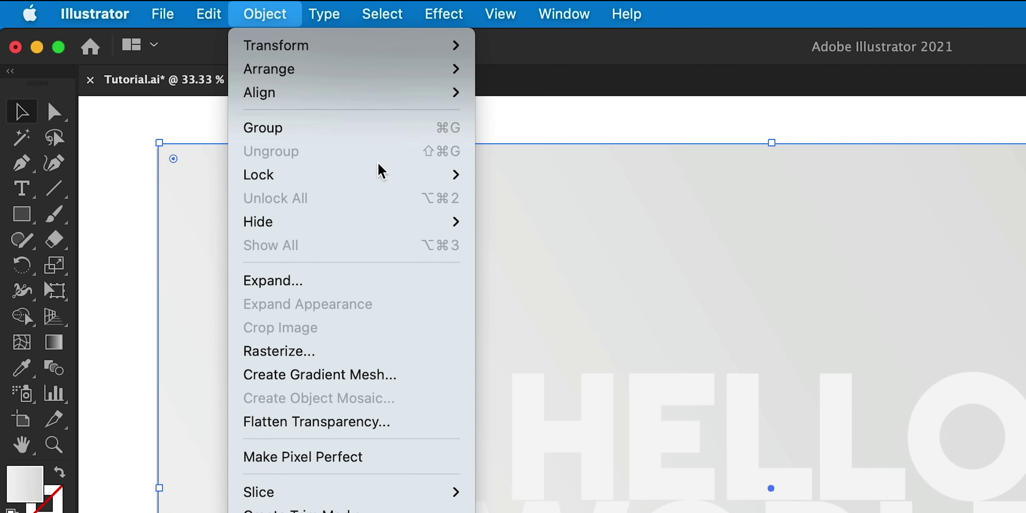
mouse_move(385, 174)
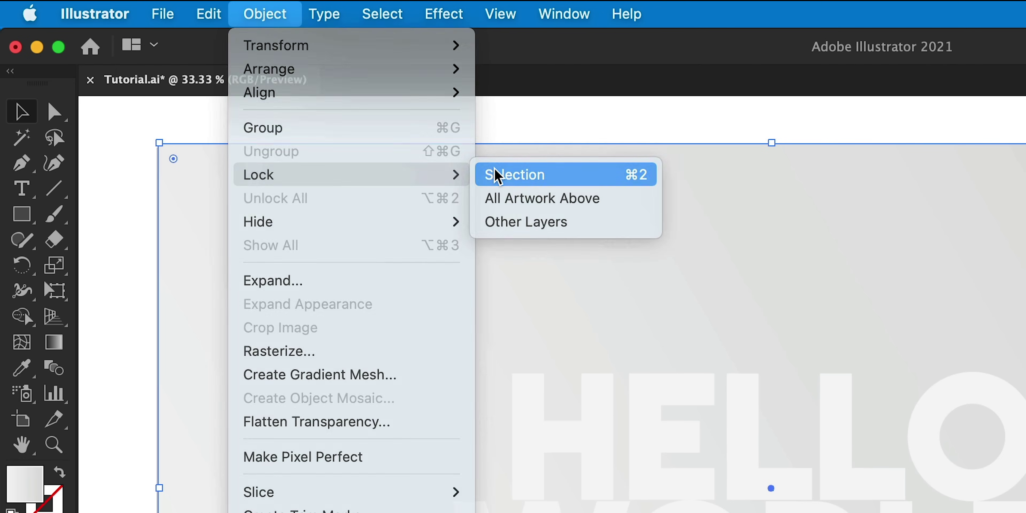
left_click(496, 175)
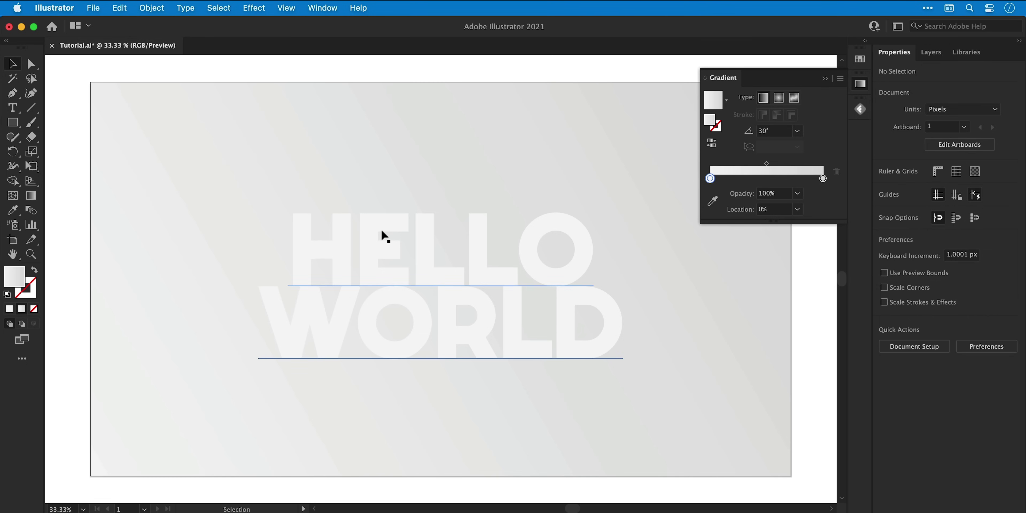
left_click(384, 235)
left_click(187, 8)
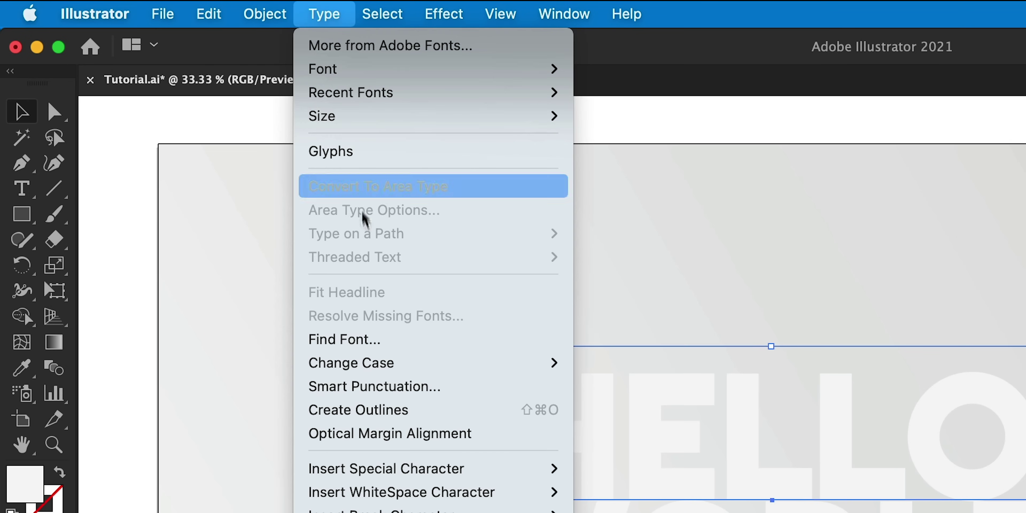
left_click(412, 413)
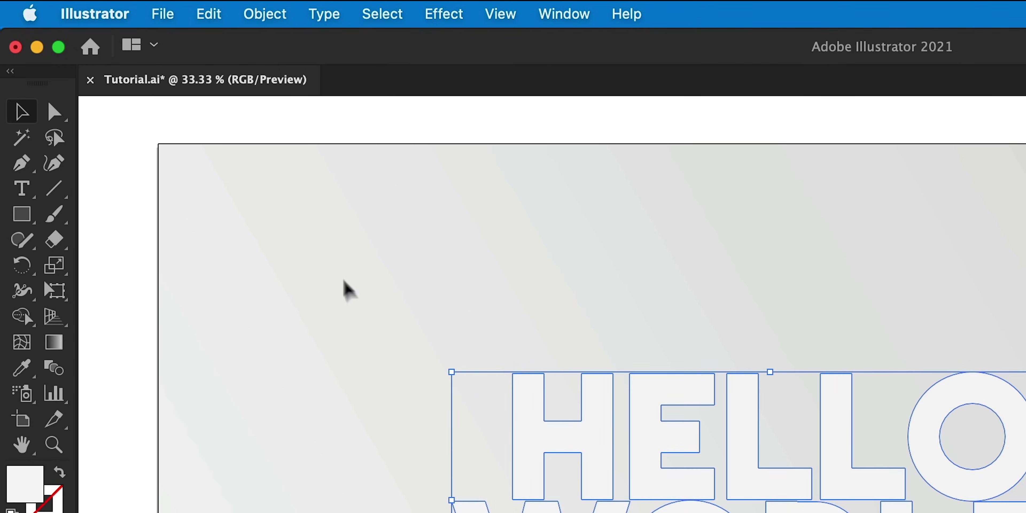
Paste a copy of the outlines in place, fill it grey and shrink it around its centre.
left_click(221, 17)
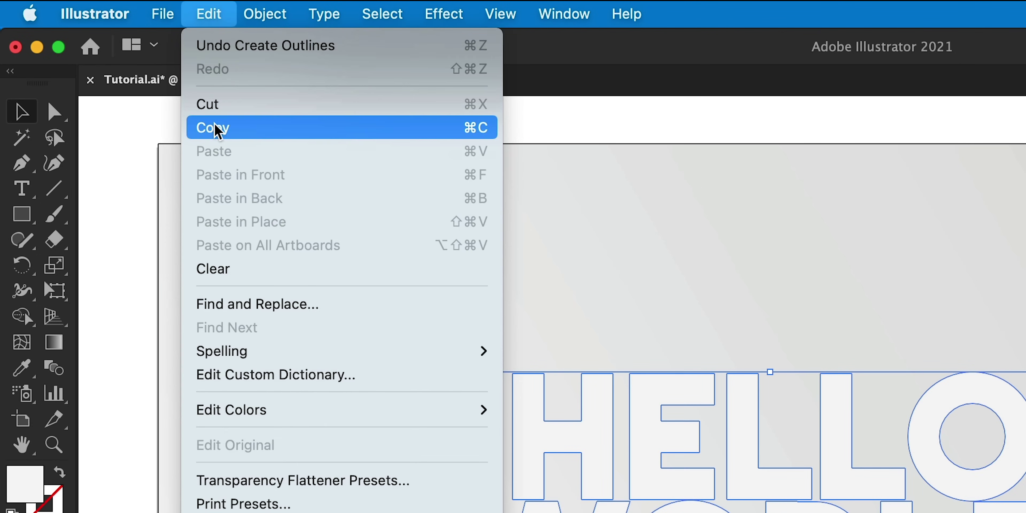
left_click(215, 127)
left_click(217, 15)
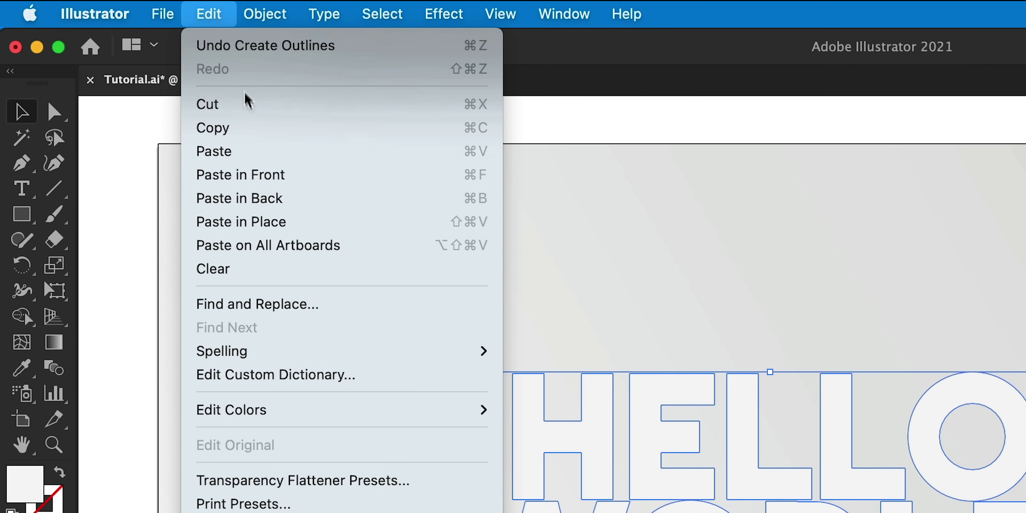
left_click(255, 221)
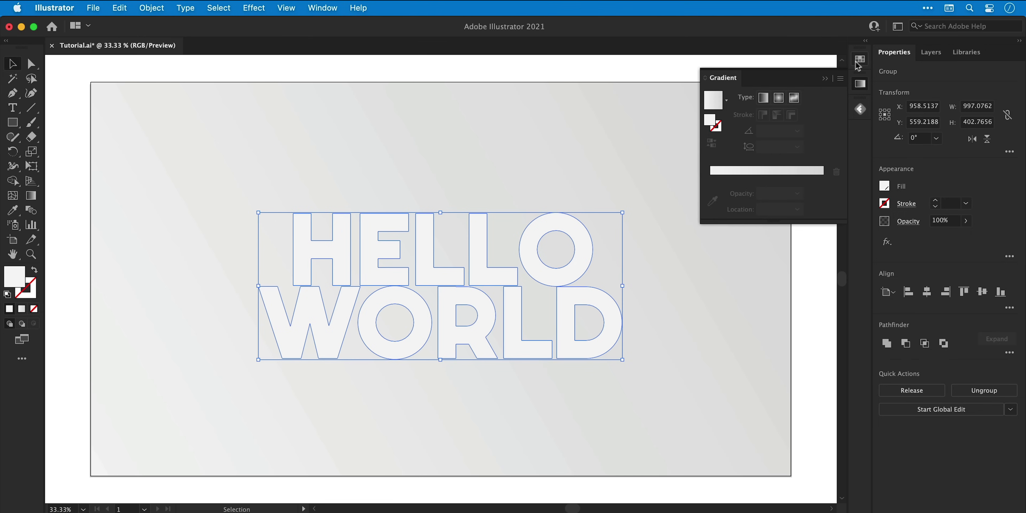
left_click(861, 61)
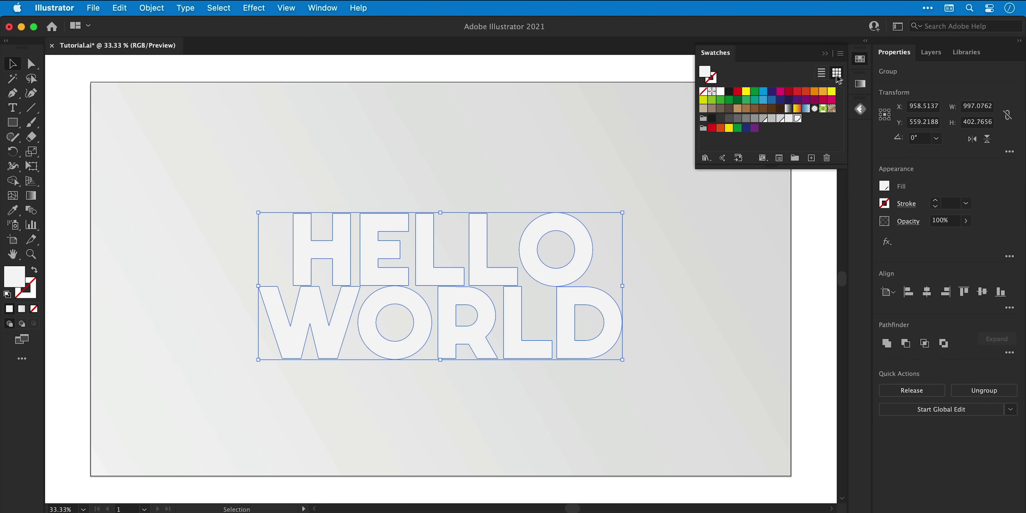
left_click(764, 119)
left_click_drag(622, 213, 531, 256)
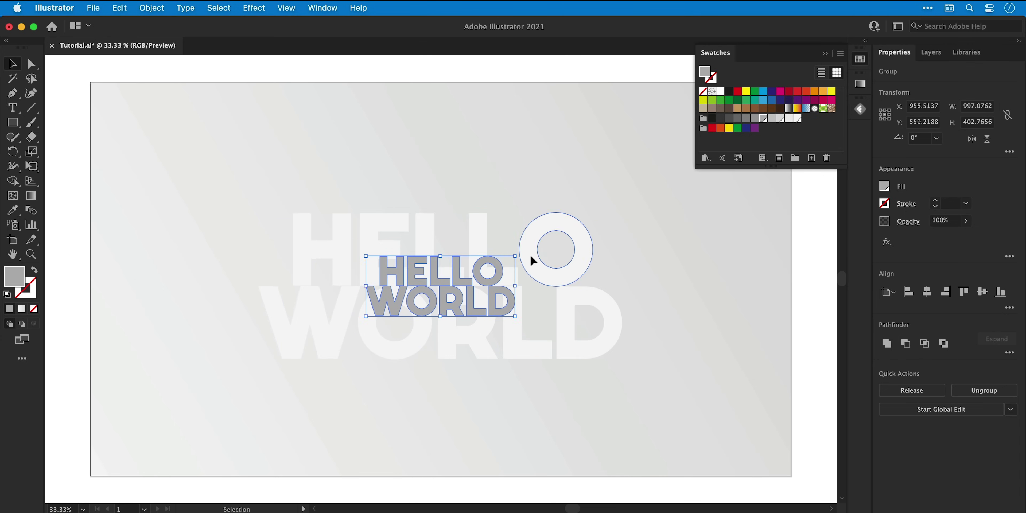
right_click(501, 275)
Send the grey copy backward and blend it with the large HELLO WORLD using Blend > Make.
mouse_move(568, 460)
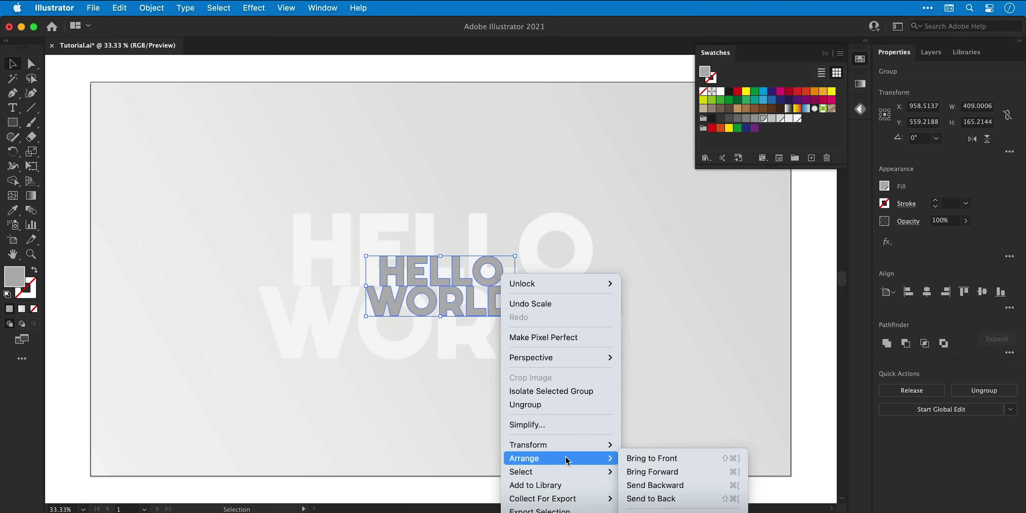
left_click(637, 485)
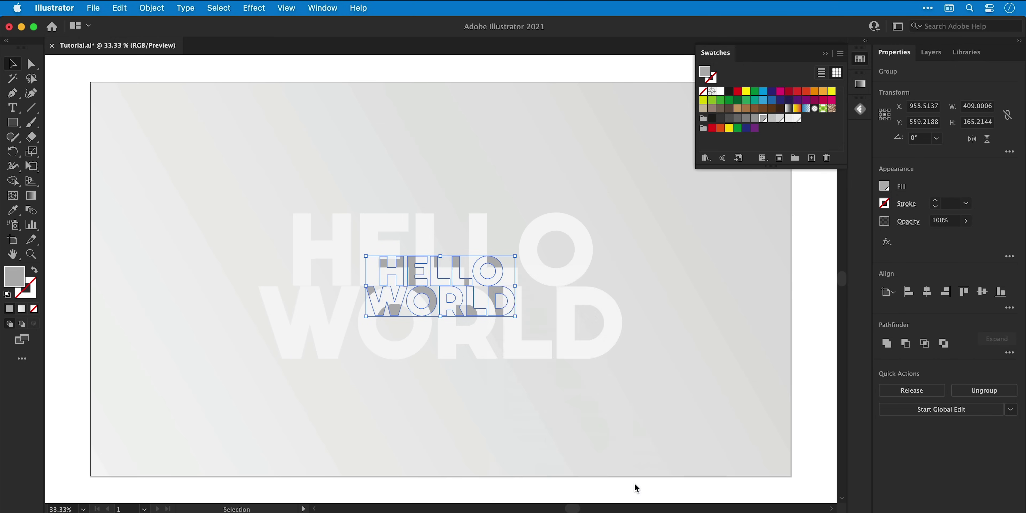
left_click(529, 352, "shift")
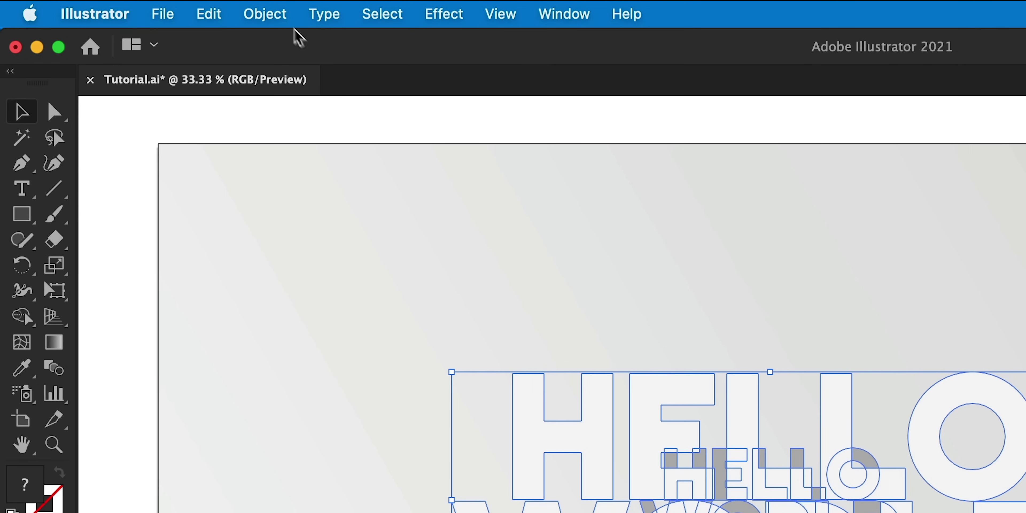
left_click(152, 8)
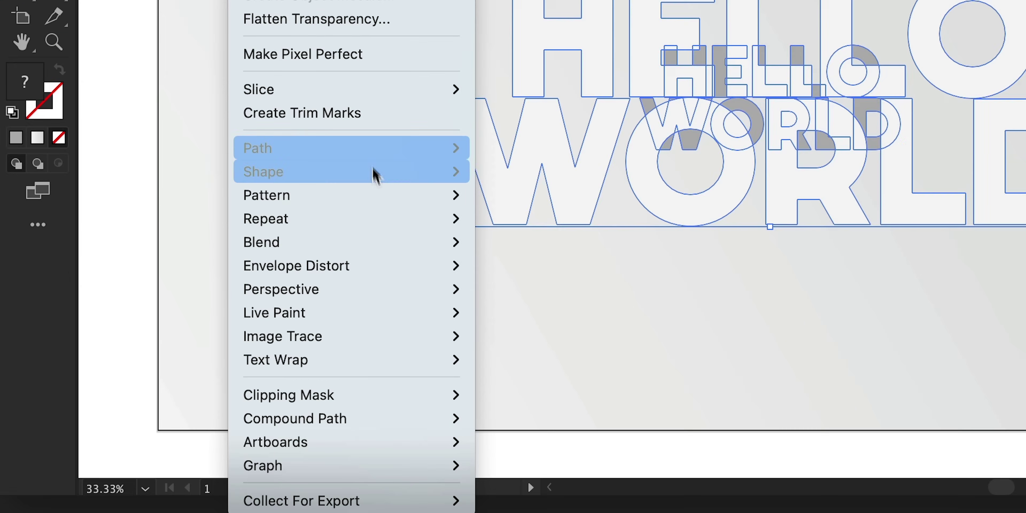
mouse_move(382, 245)
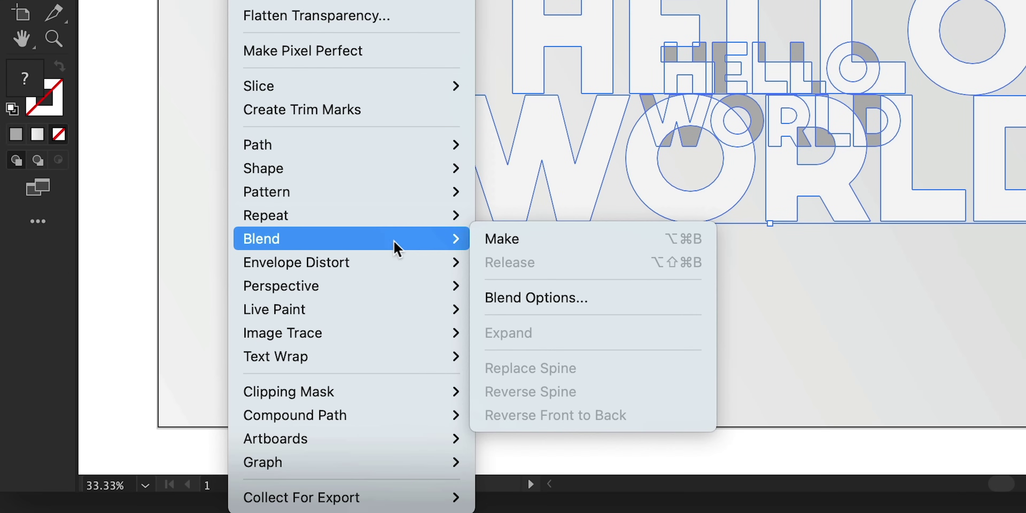
left_click(494, 239)
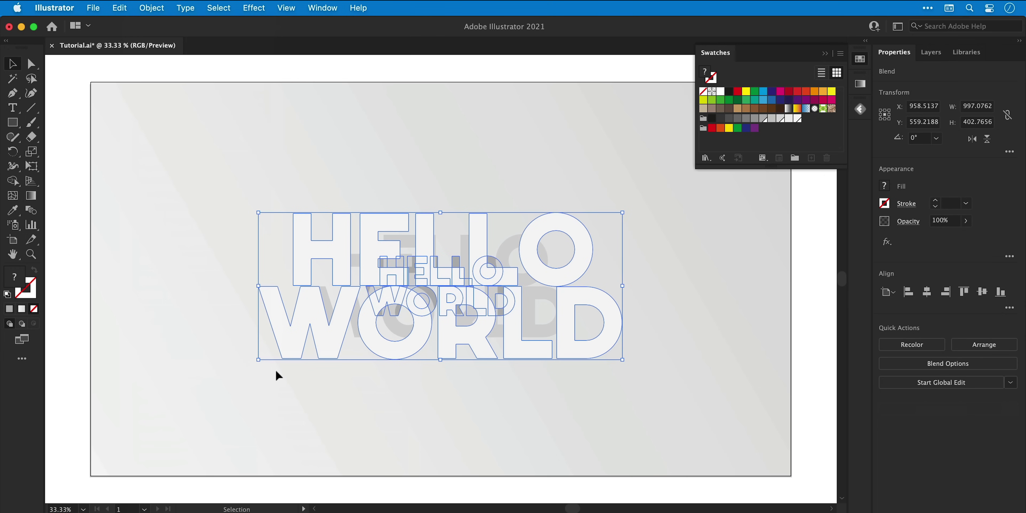
Set the Blend Options spacing to Specified Steps and raise the step count to 5.
left_click(157, 11)
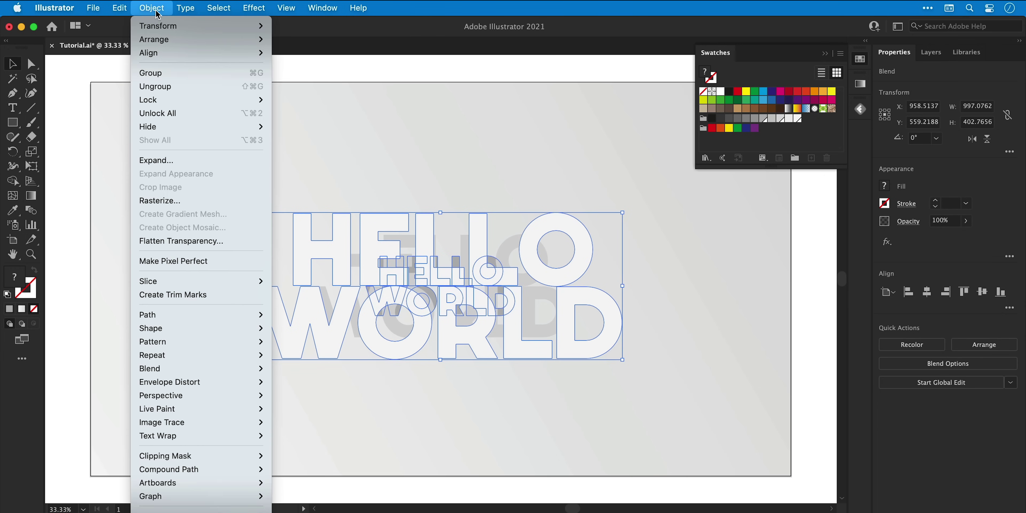
mouse_move(236, 372)
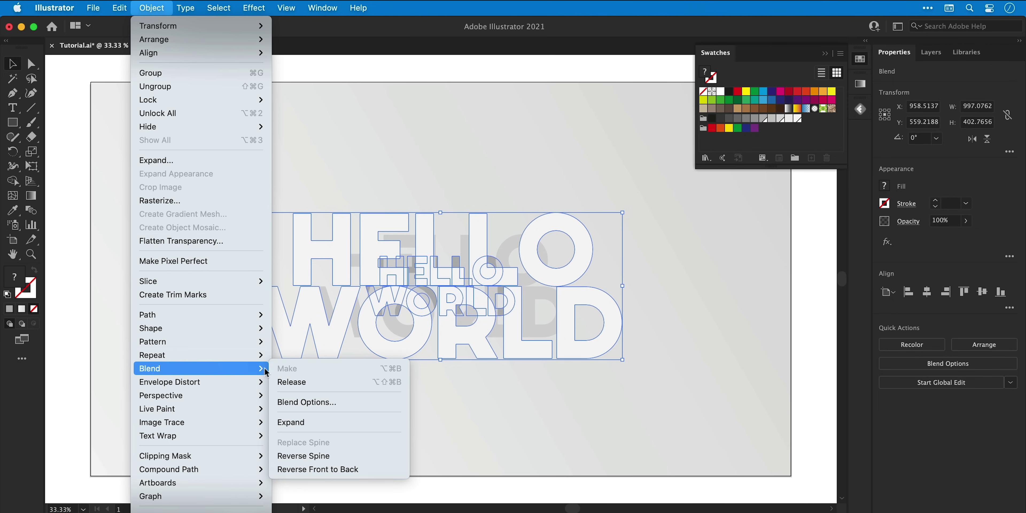
left_click(283, 403)
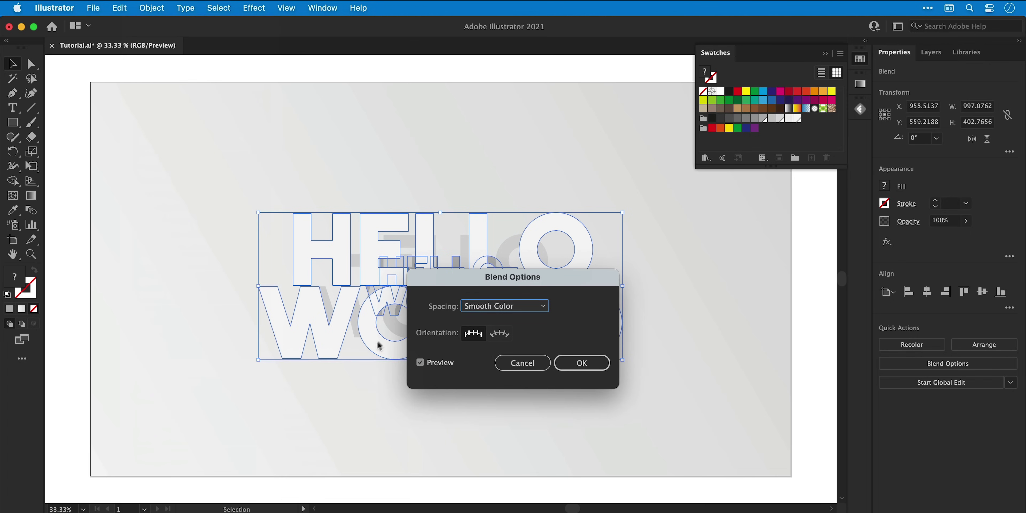
left_click_drag(454, 284, 605, 351)
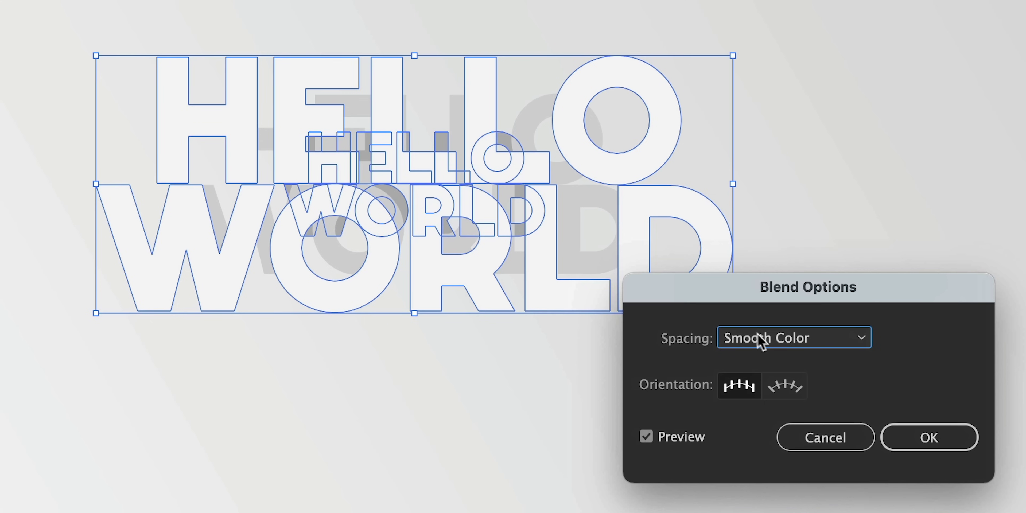
left_click(762, 343)
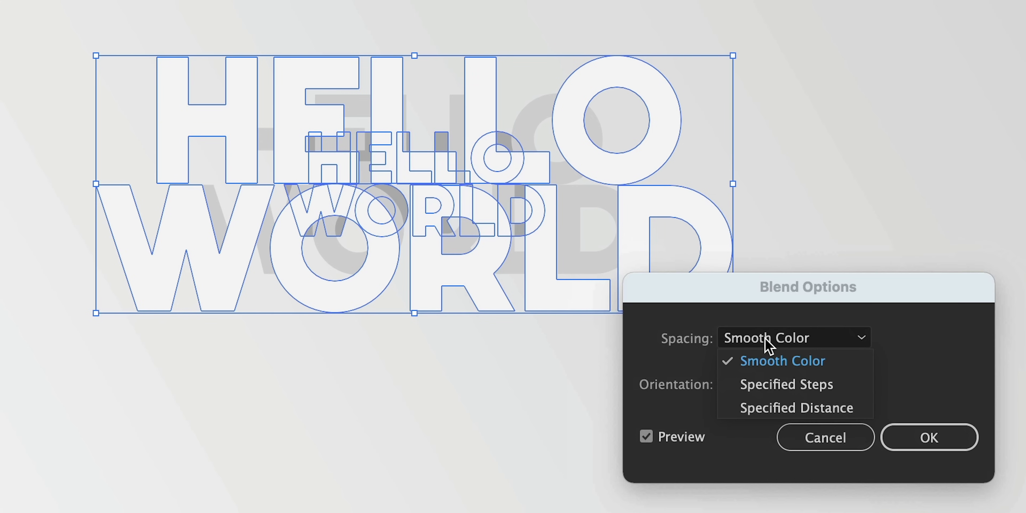
left_click(770, 384)
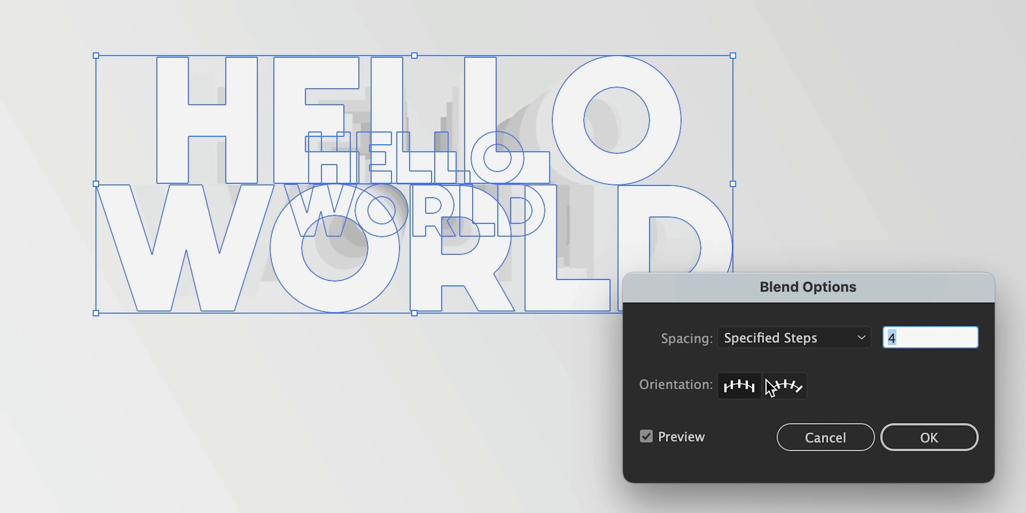
key("Up")
key("Up")
key("Up")
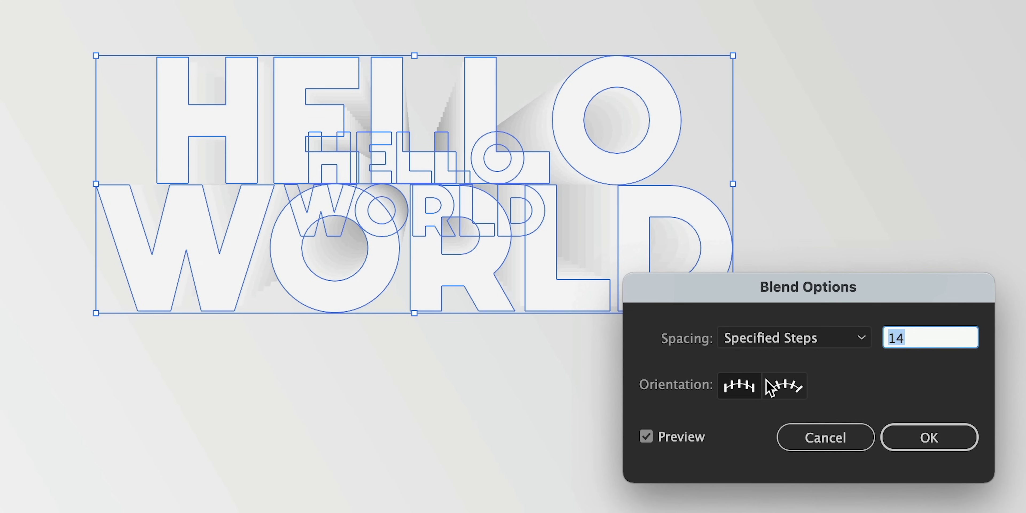
type("5")
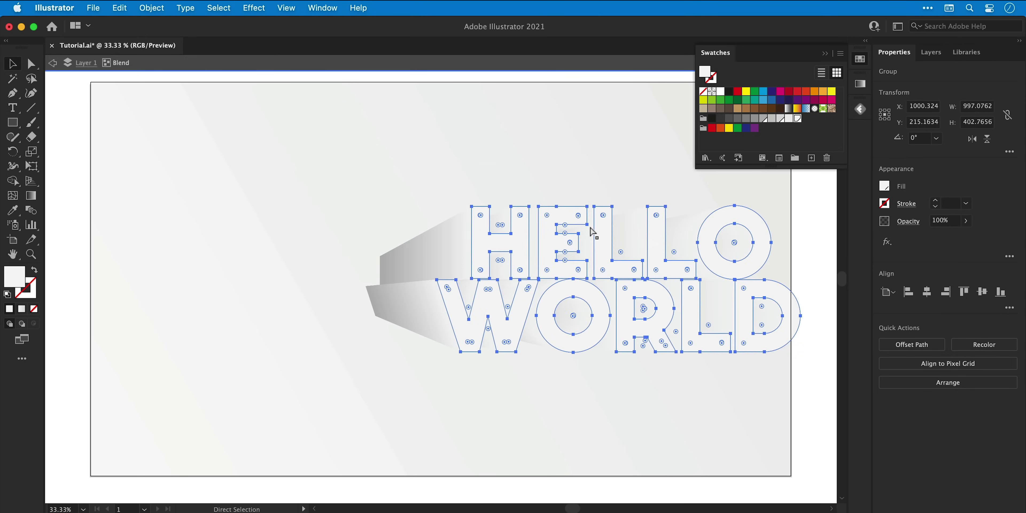
Undo the blend's moves back to centre, fill it light grey, and switch to Outline view.
key("super+z")
key("v")
key("super+z")
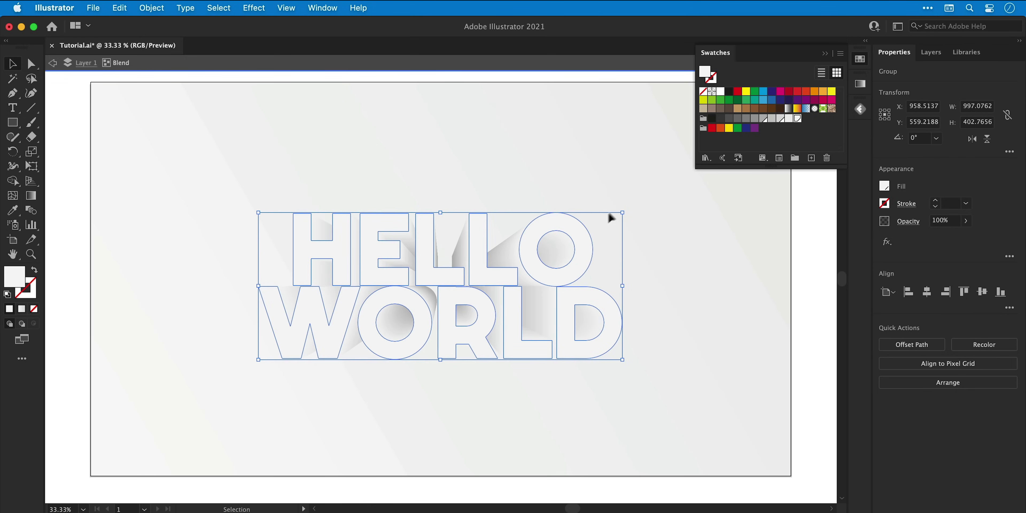
left_click(779, 120)
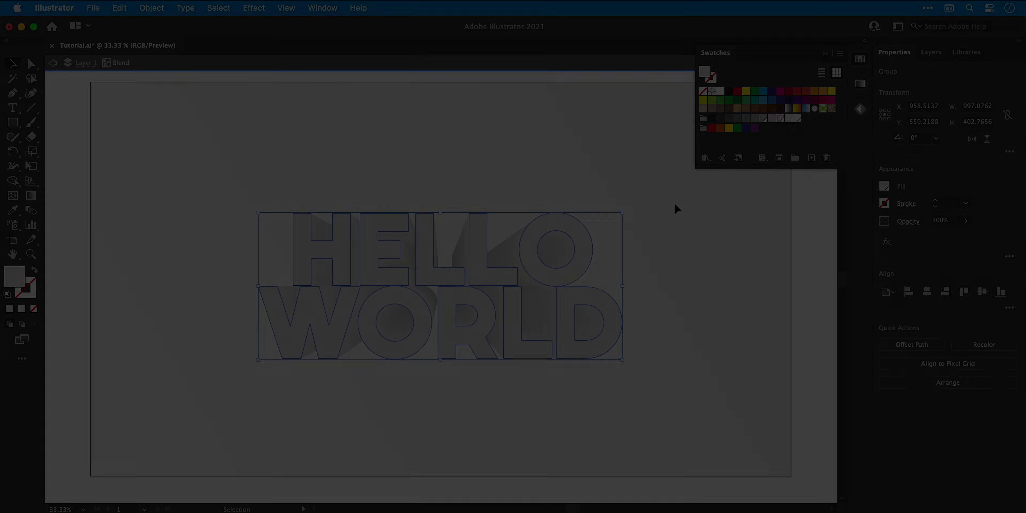
key("ctrl+y")
key("v")
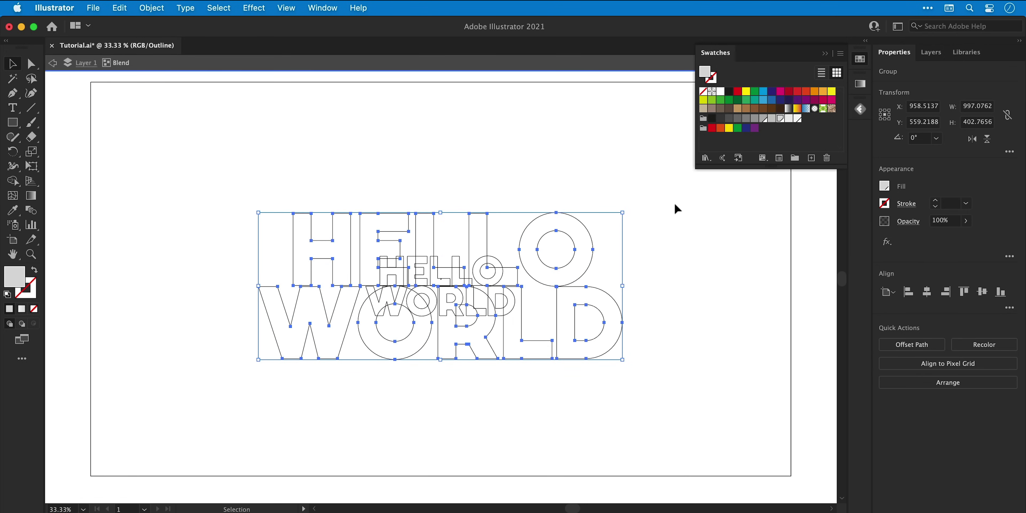
Fill the small inner HELLO WORLD with the 70% grey and make that swatch global.
left_click(500, 261)
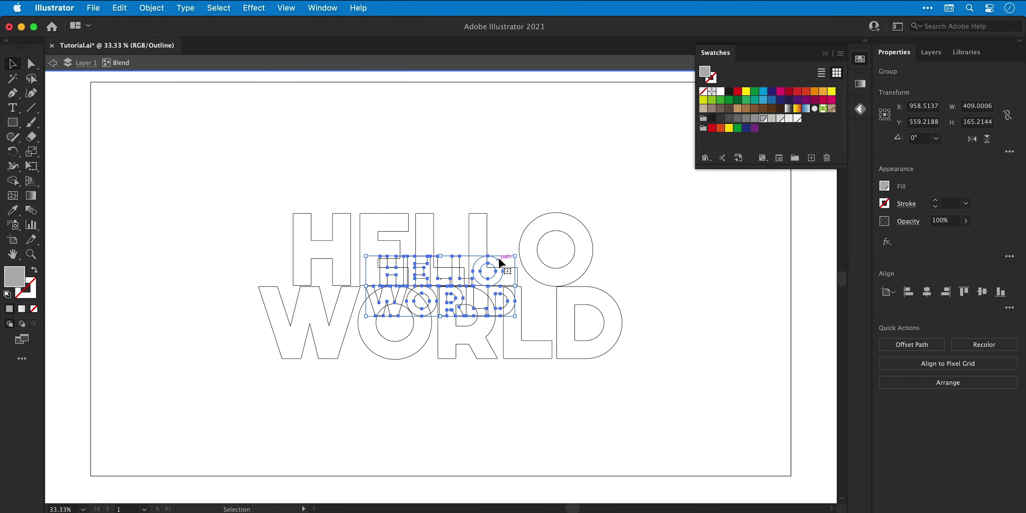
key("cmd+y")
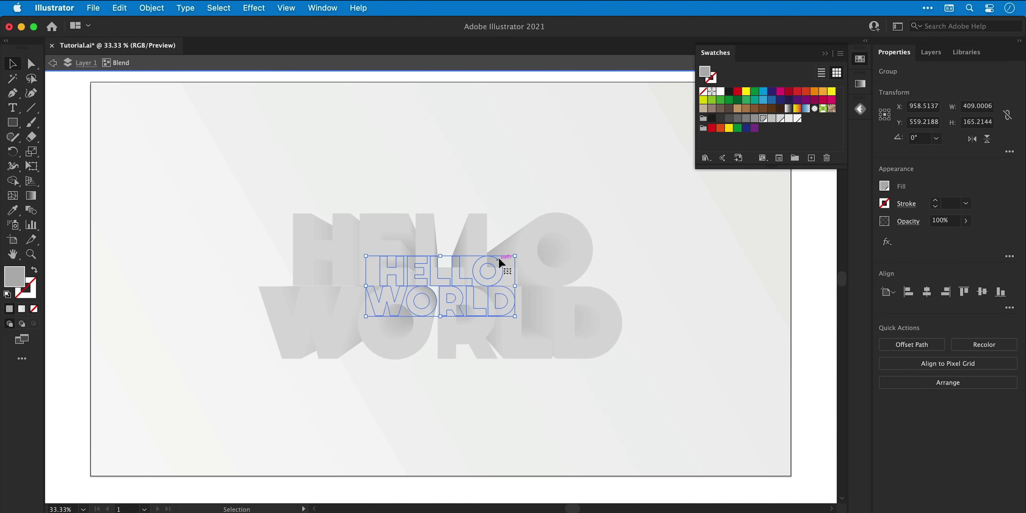
left_click(754, 120)
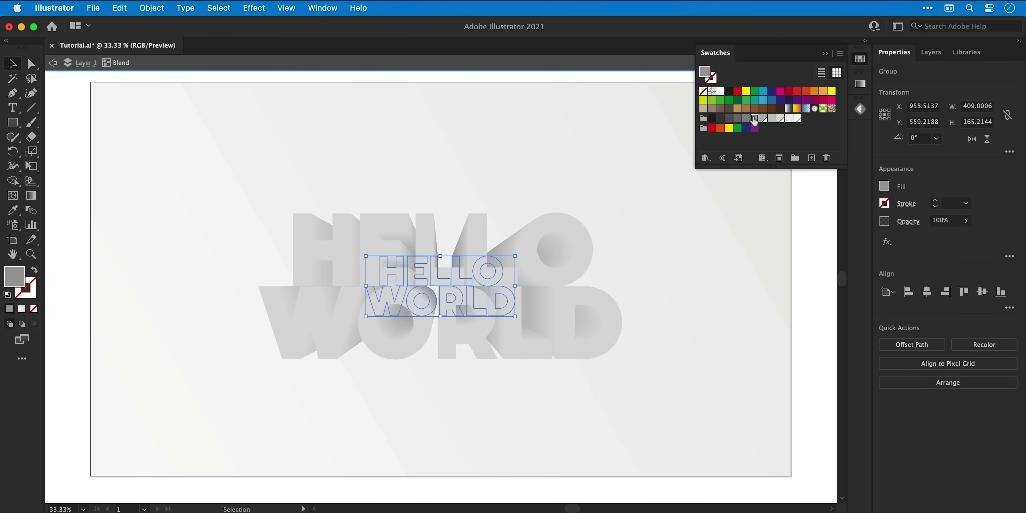
left_click(747, 120)
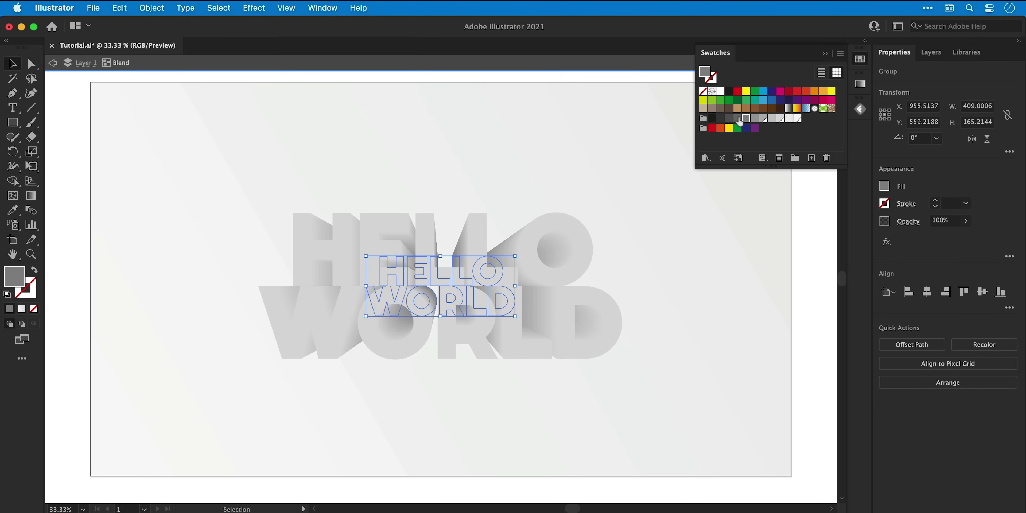
double_click(738, 119)
left_click(711, 321)
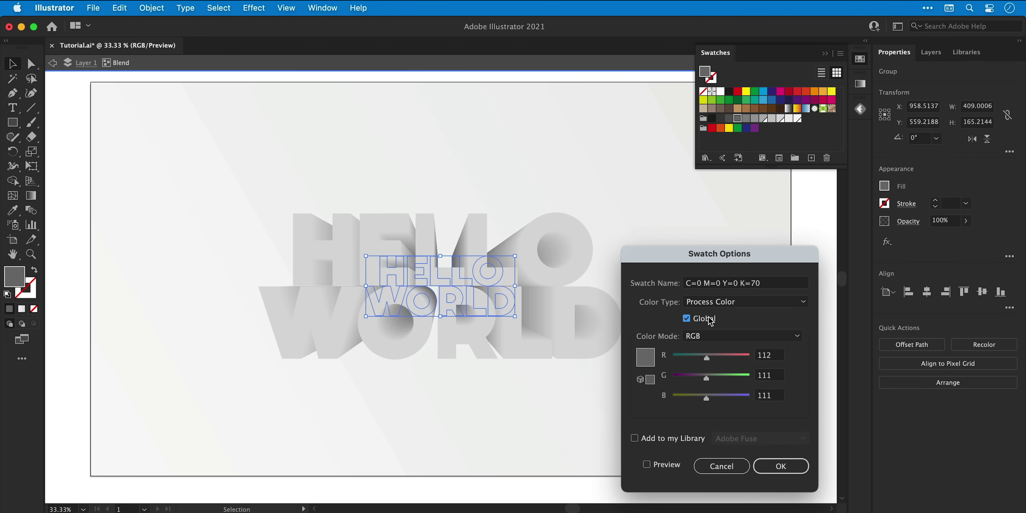
key("Return")
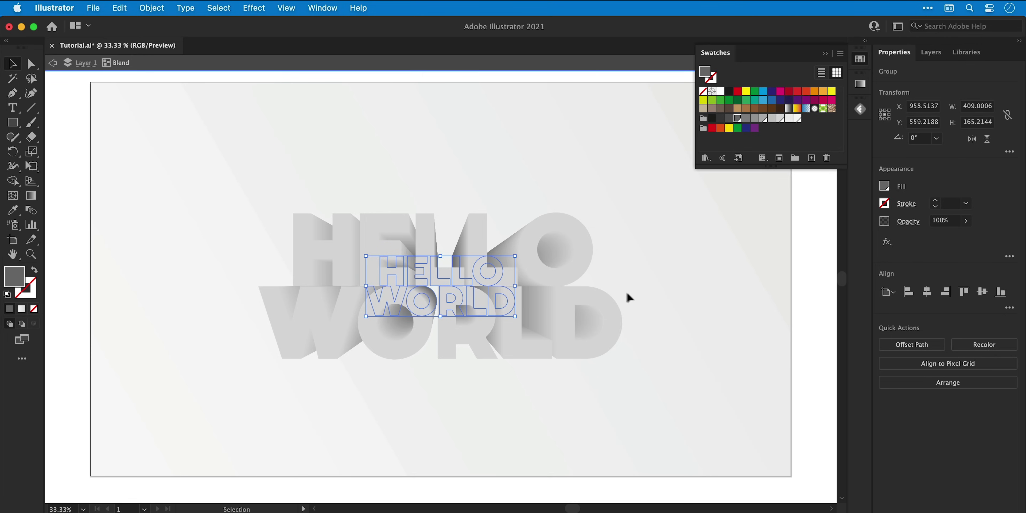
Test shrinking and enlarging the inner HELLO WORLD, undoing both changes.
left_click_drag(515, 255, 491, 279)
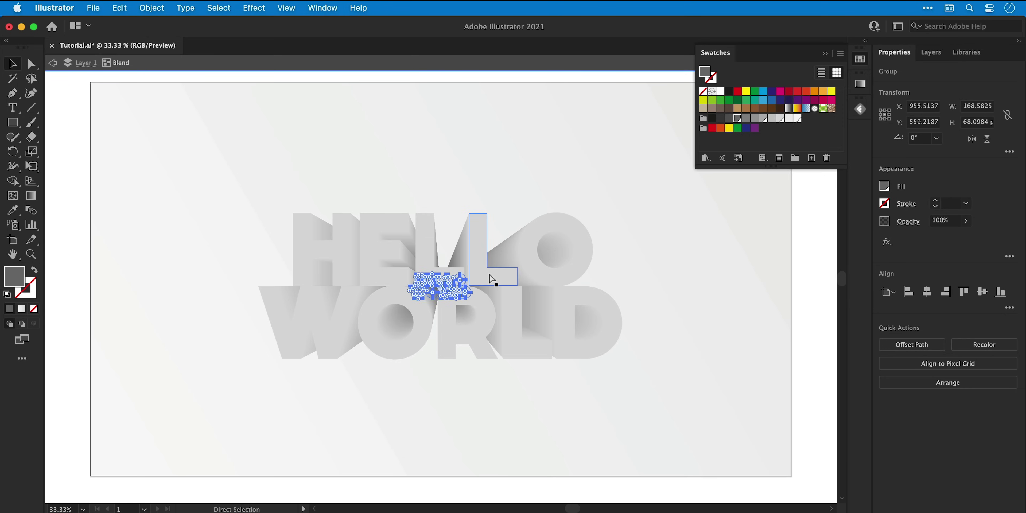
key("super+z")
left_click_drag(528, 249, 675, 145)
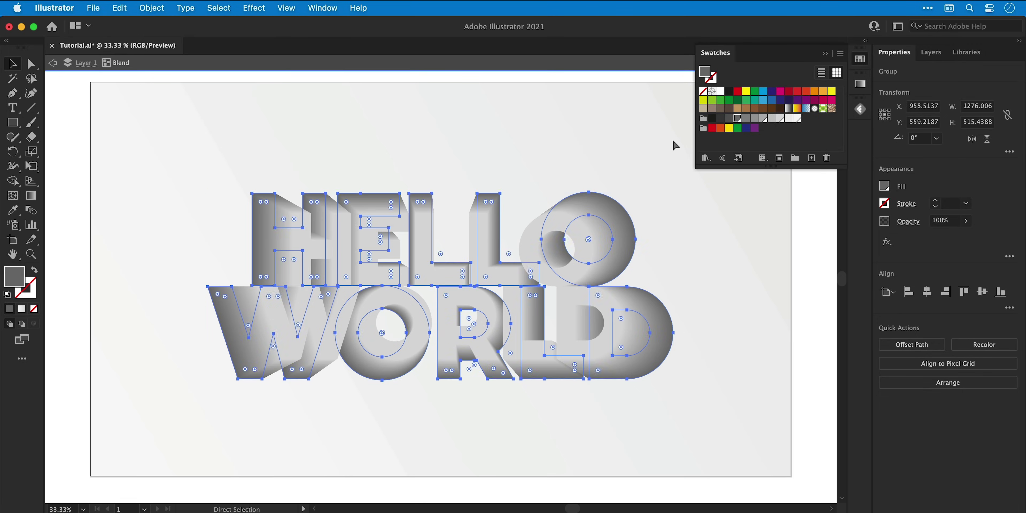
key("super+z")
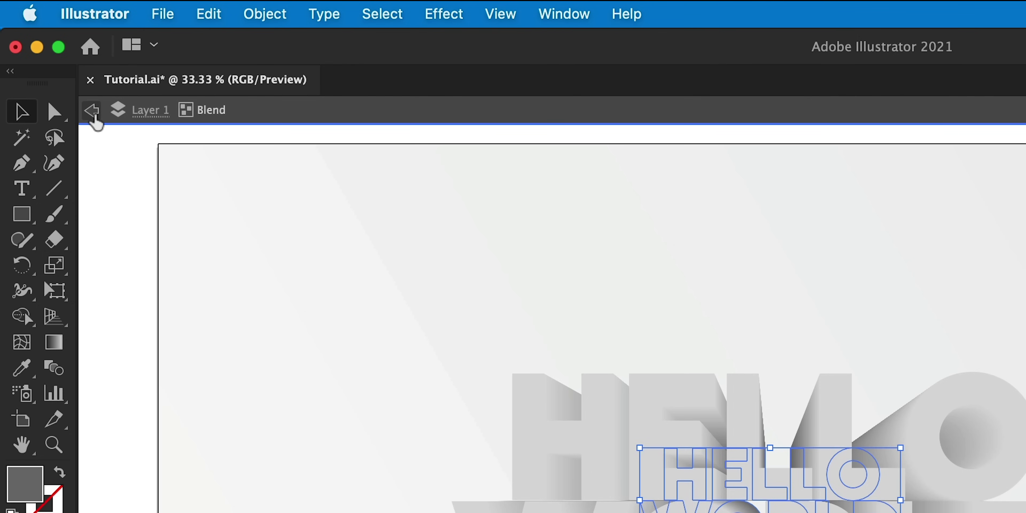
Exit isolation, re-enter the blend, and copy the HELLO WORLD letter group.
left_click(95, 119)
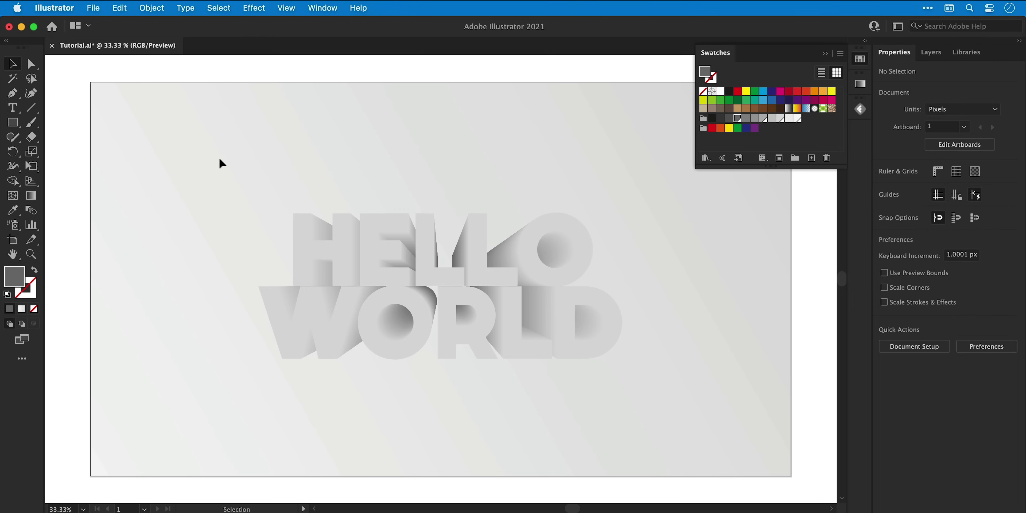
double_click(309, 231)
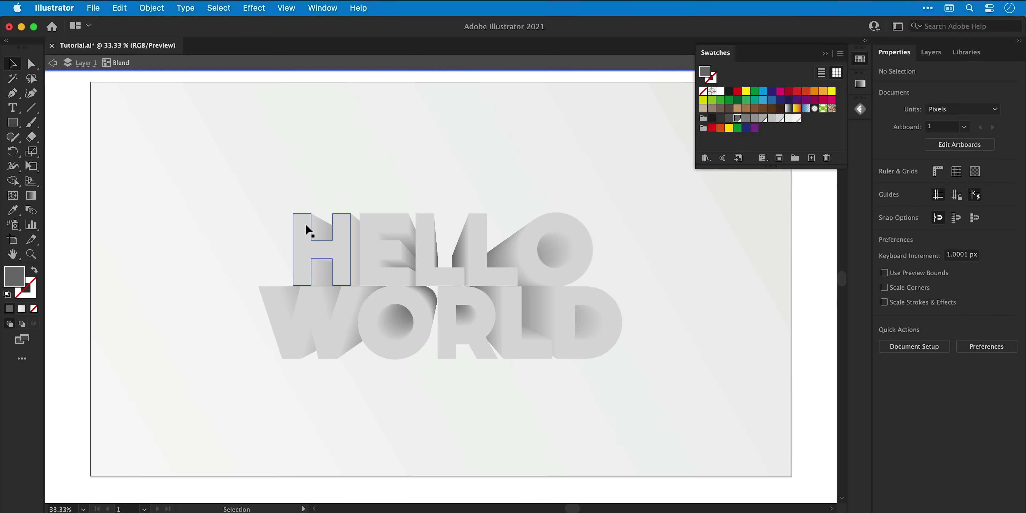
left_click(308, 230)
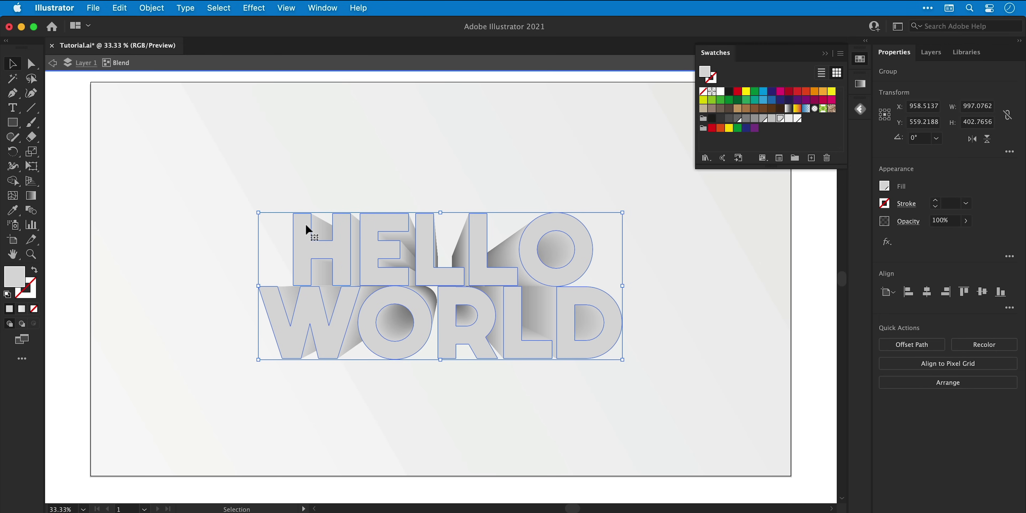
left_click(122, 8)
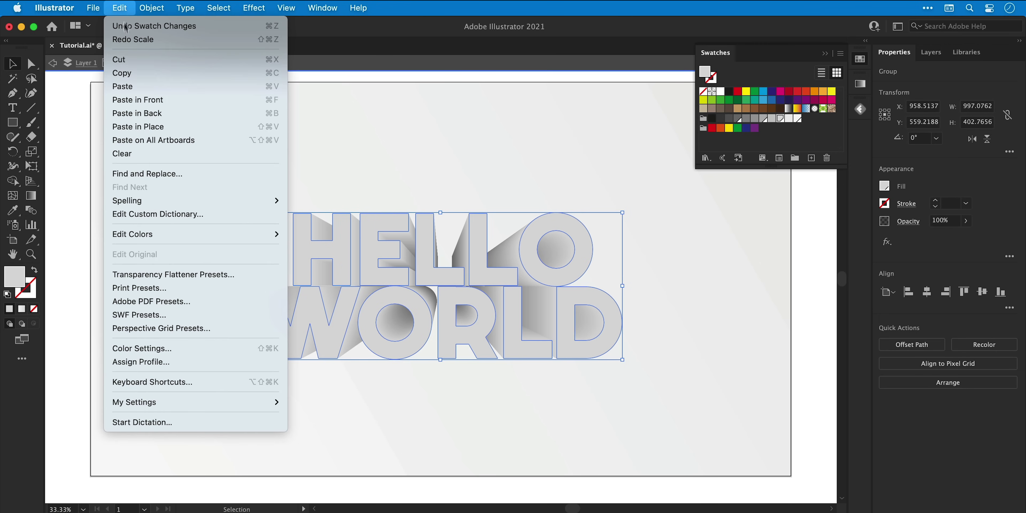
left_click(122, 73)
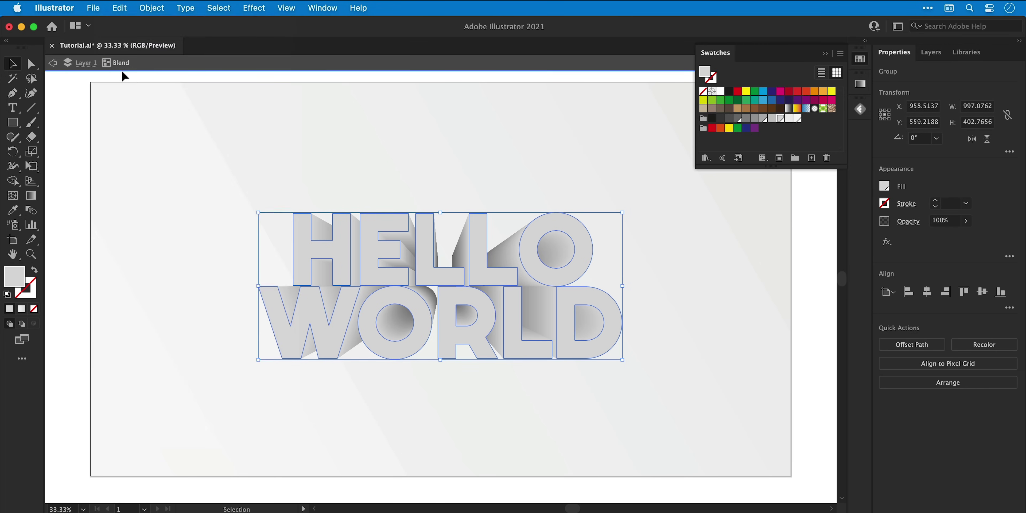
Leave isolation mode and Paste in Front to place the letter group over the original.
left_click(52, 62)
left_click(52, 62)
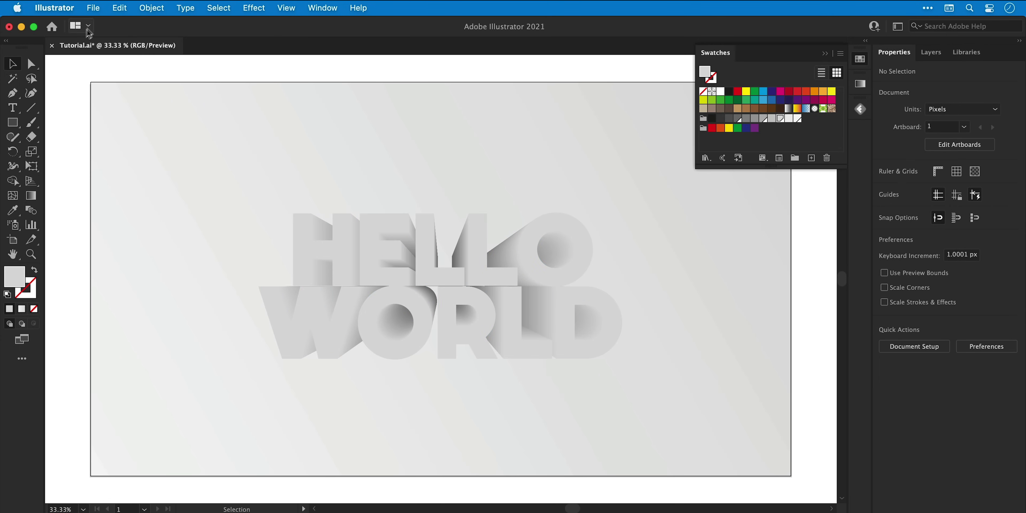
left_click(117, 10)
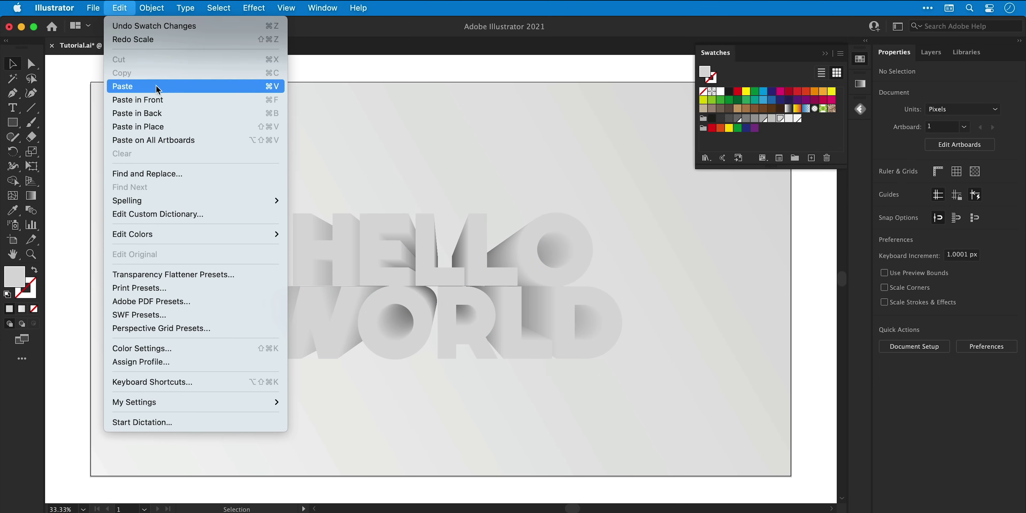
left_click(163, 98)
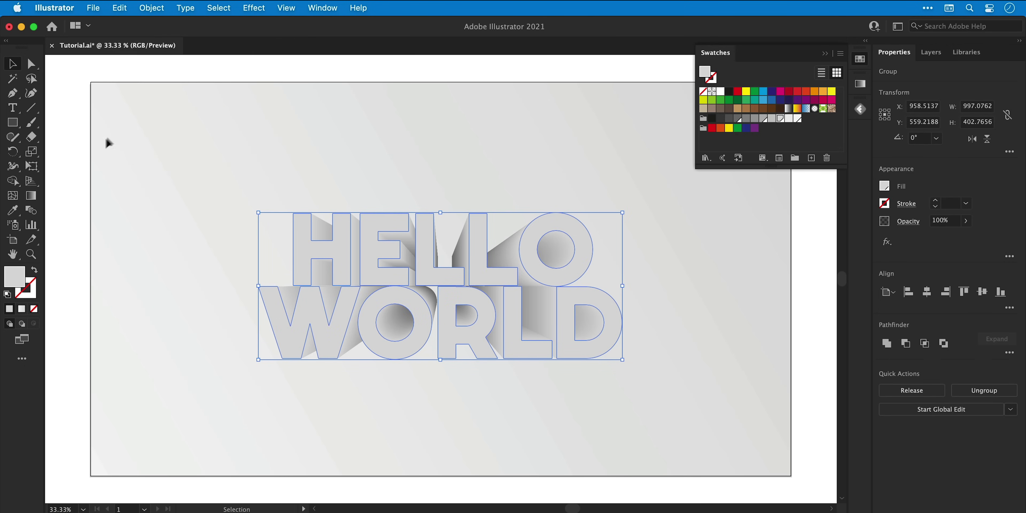
Eyedrop the light background gradient onto the pasted HELLO WORLD letters.
left_click(15, 211)
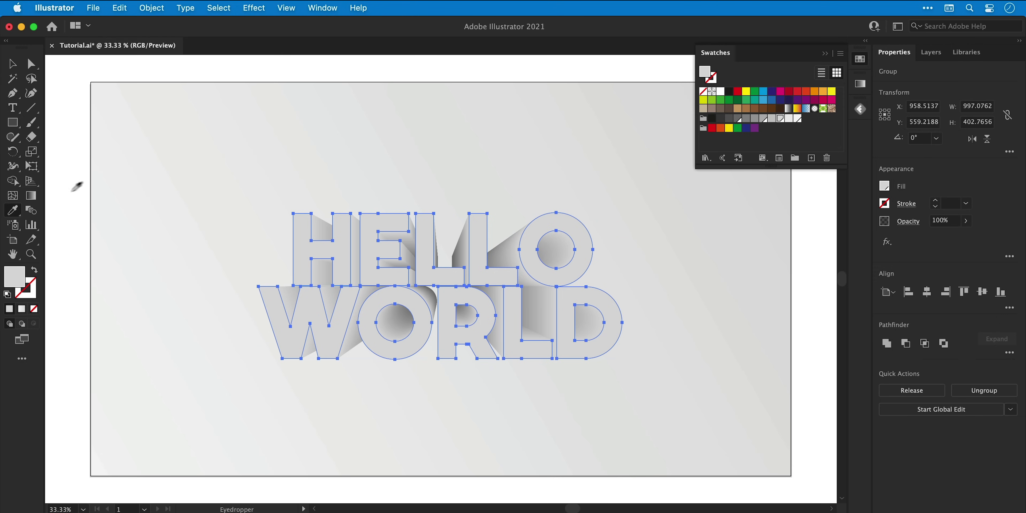
left_click(194, 138)
key("v")
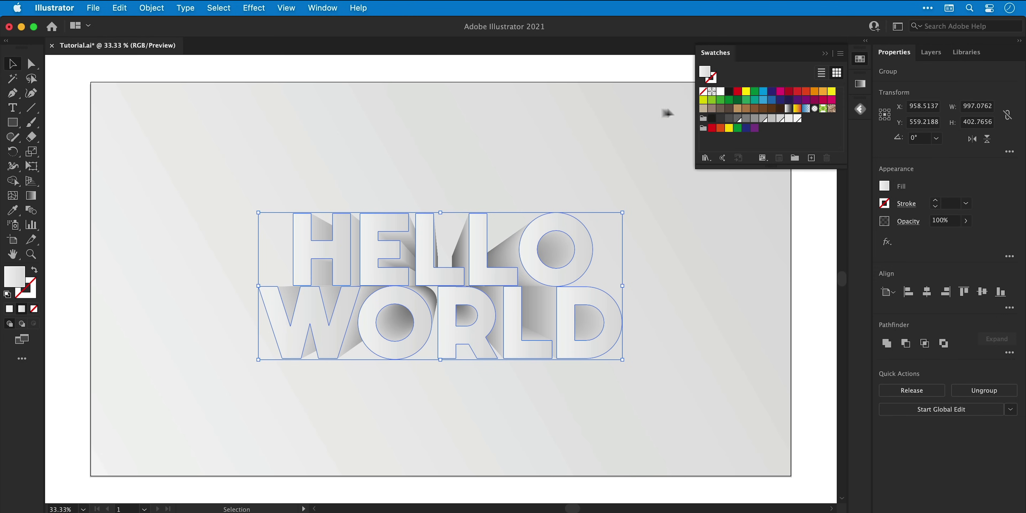
Reverse the letters' gradient and set its angle, trying 20° and then 40°.
left_click(860, 83)
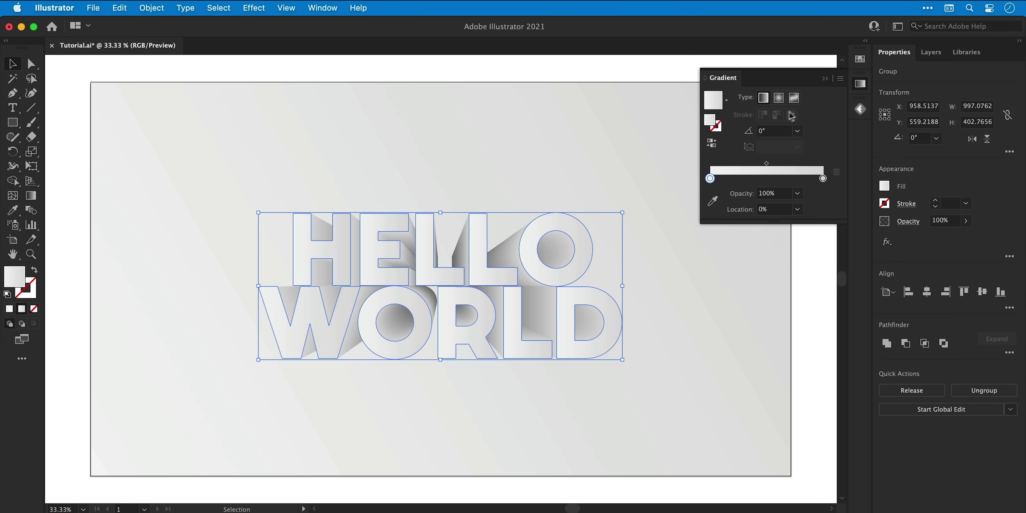
left_click(712, 143)
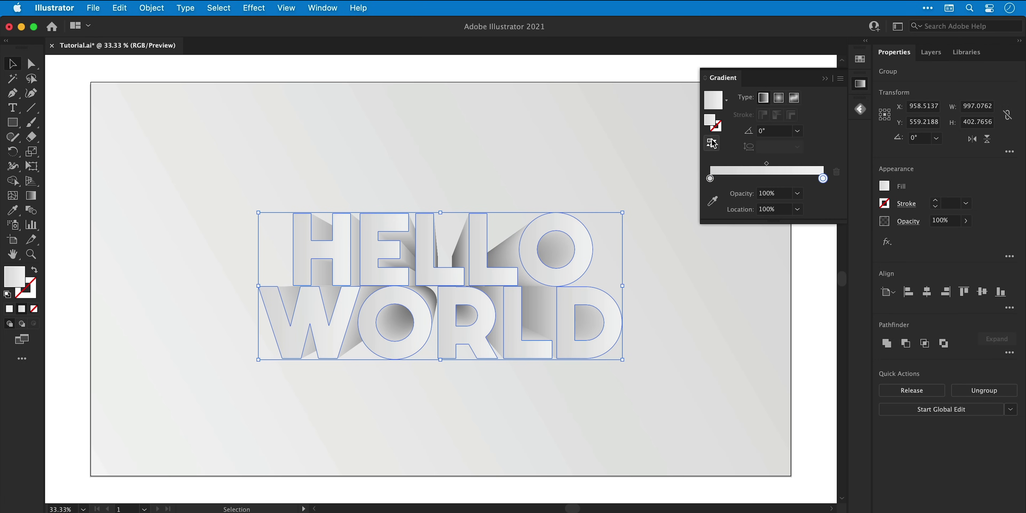
left_click(776, 131)
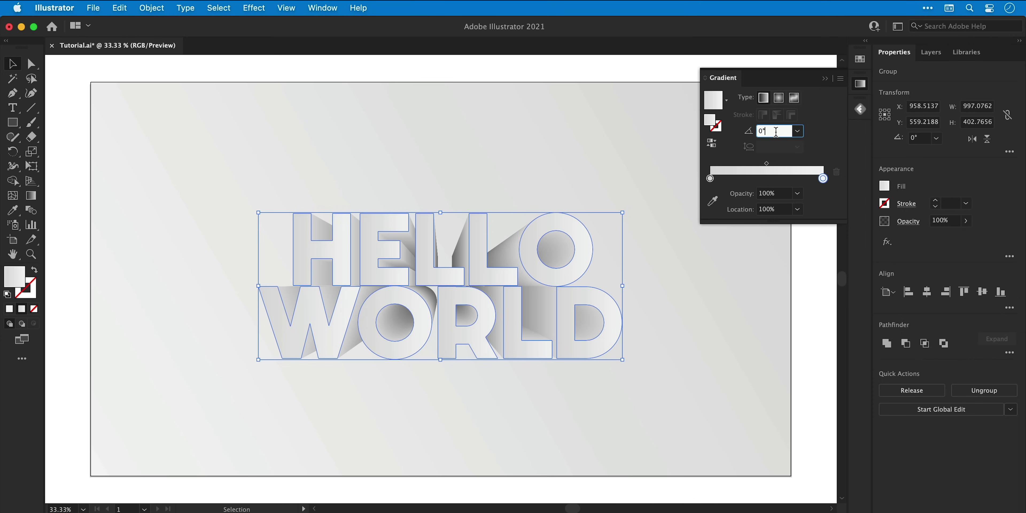
double_click(776, 131)
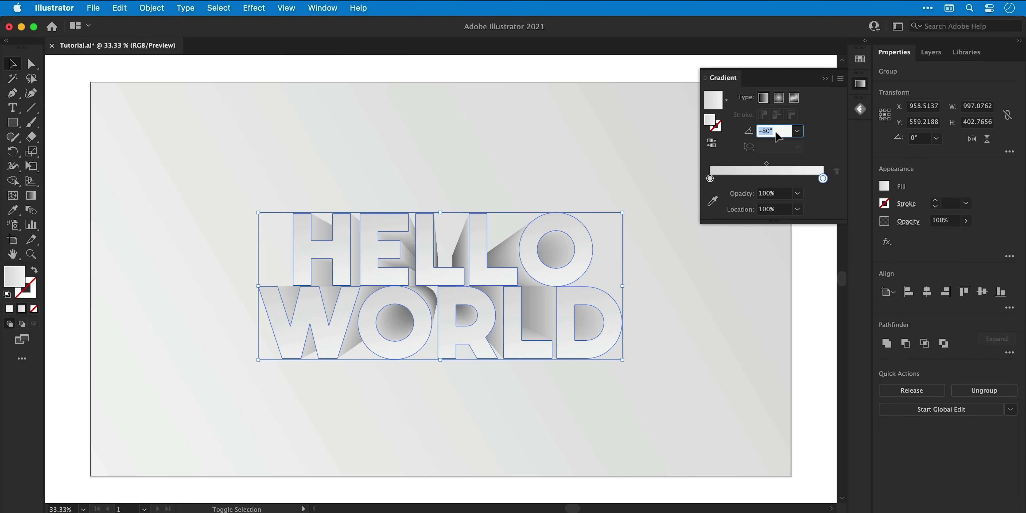
type("20")
key("Return")
type("40")
key("Return")
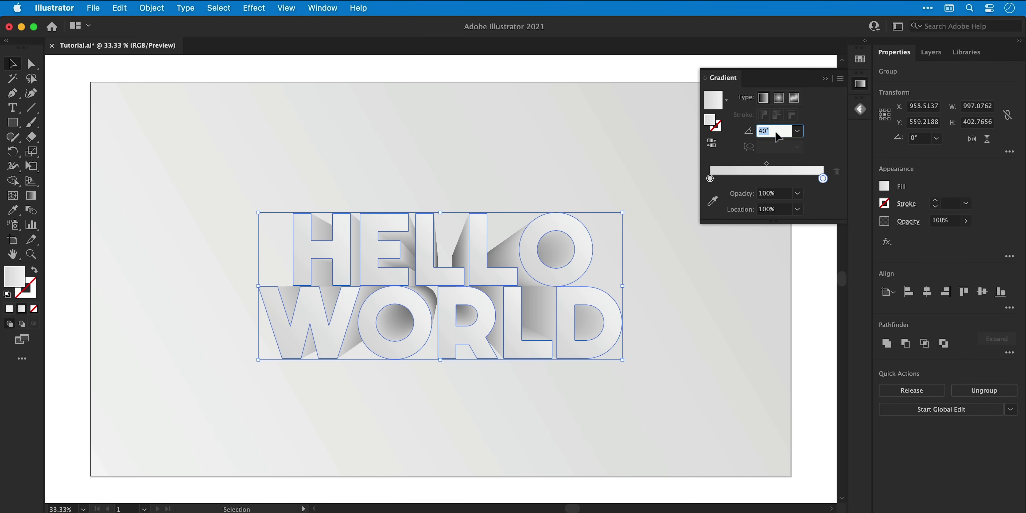
Apply a 30° gradient angle, then make the front letters a compound path.
type("30")
key("Return")
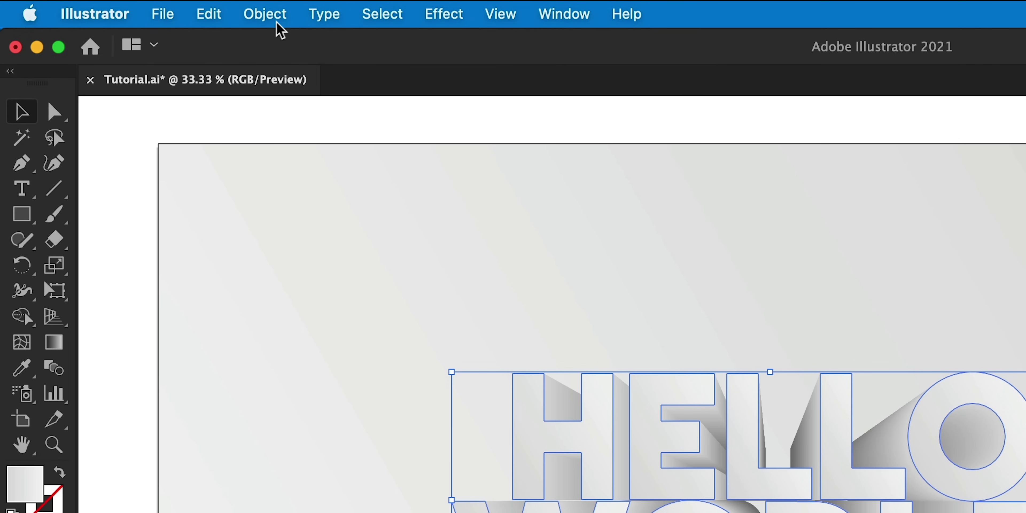
left_click(156, 12)
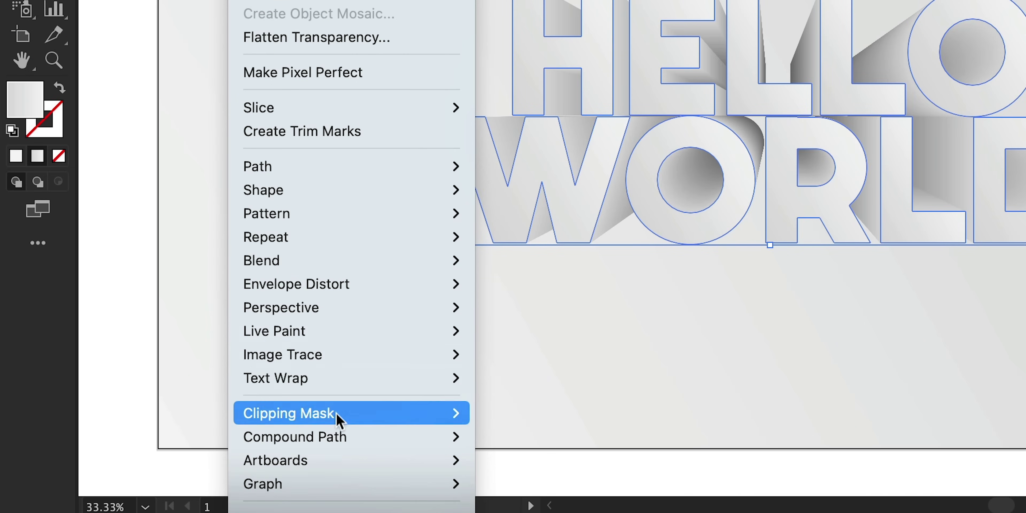
mouse_move(337, 436)
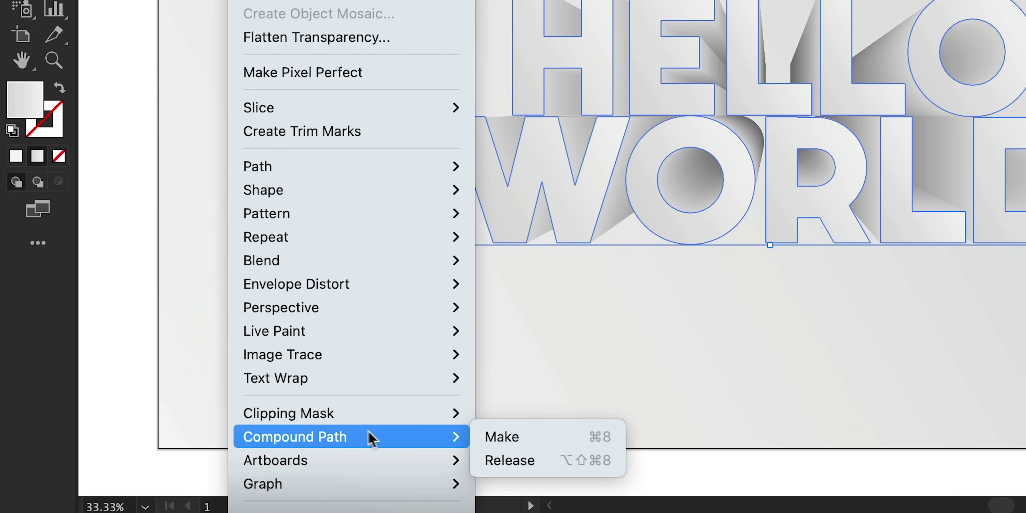
left_click(487, 439)
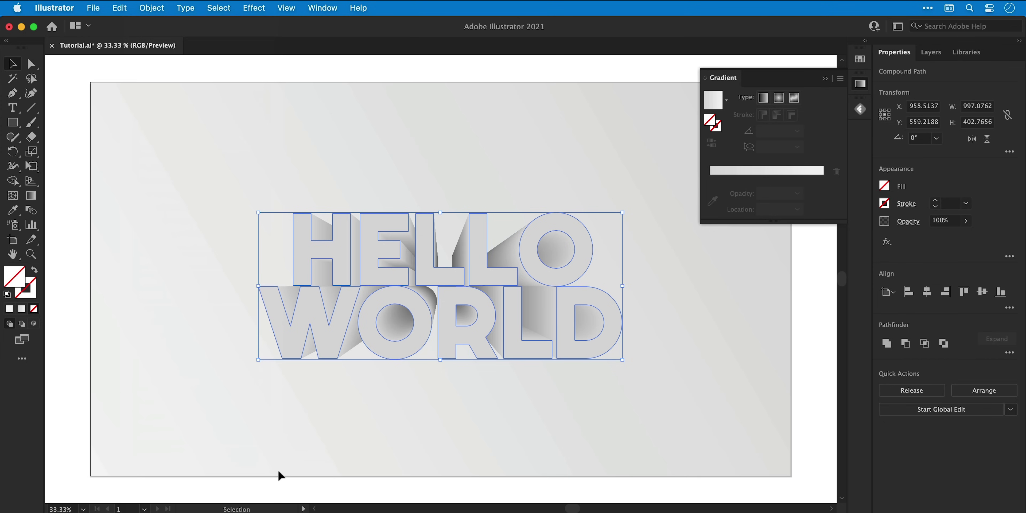
Eyedrop the background gradient onto the compound letters and reverse it.
key("i")
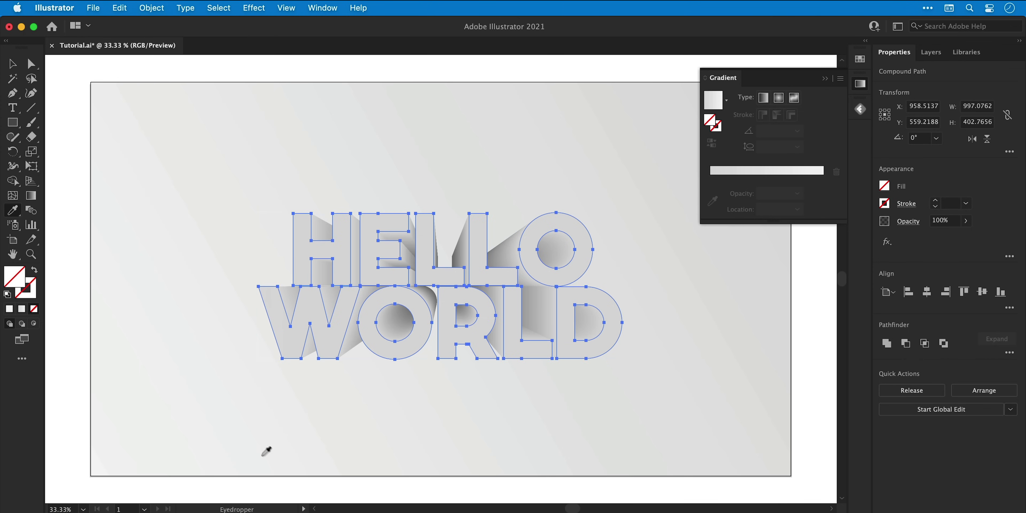
left_click(226, 423)
key("v")
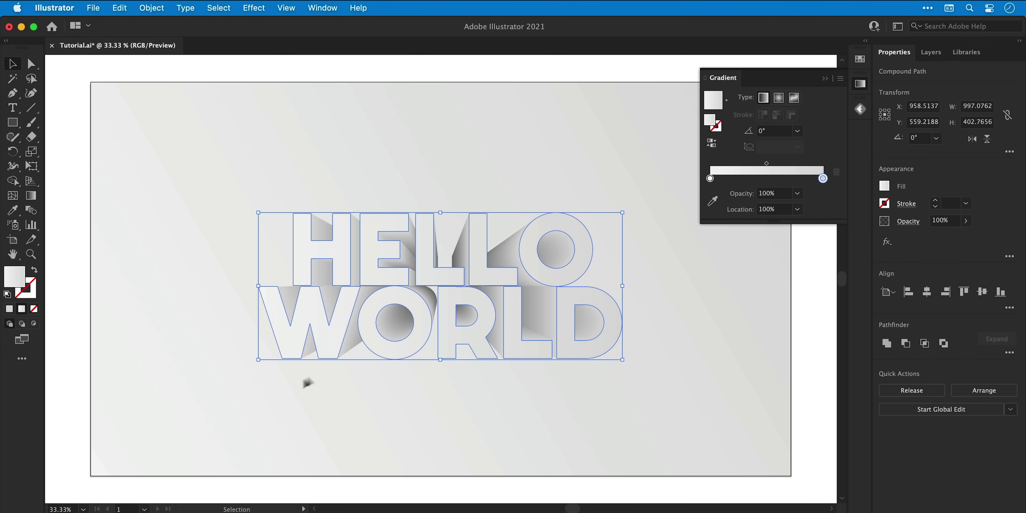
left_click(712, 145)
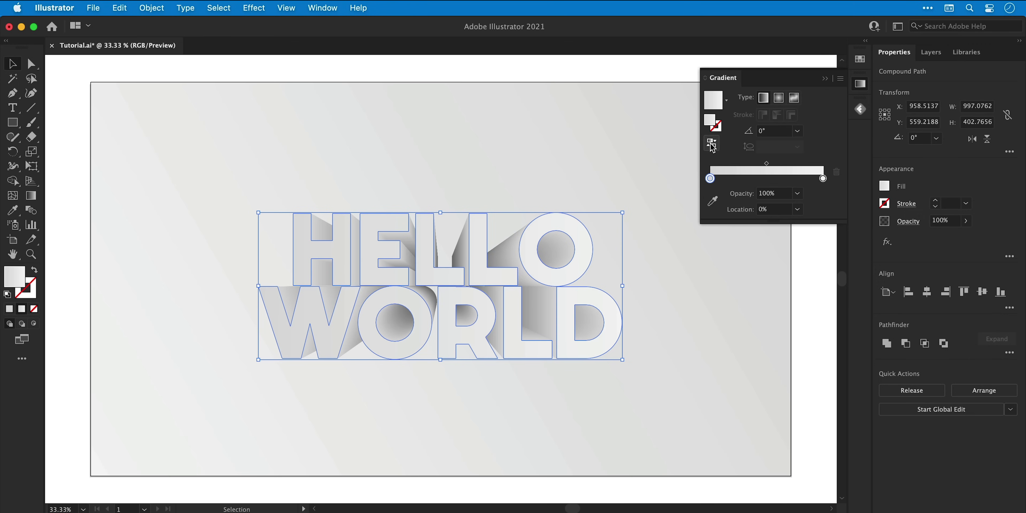
Try gradient angles 10°, 90° and 10°, settle on 70°, and deselect to preview.
left_click(775, 131)
type("10")
key("Return")
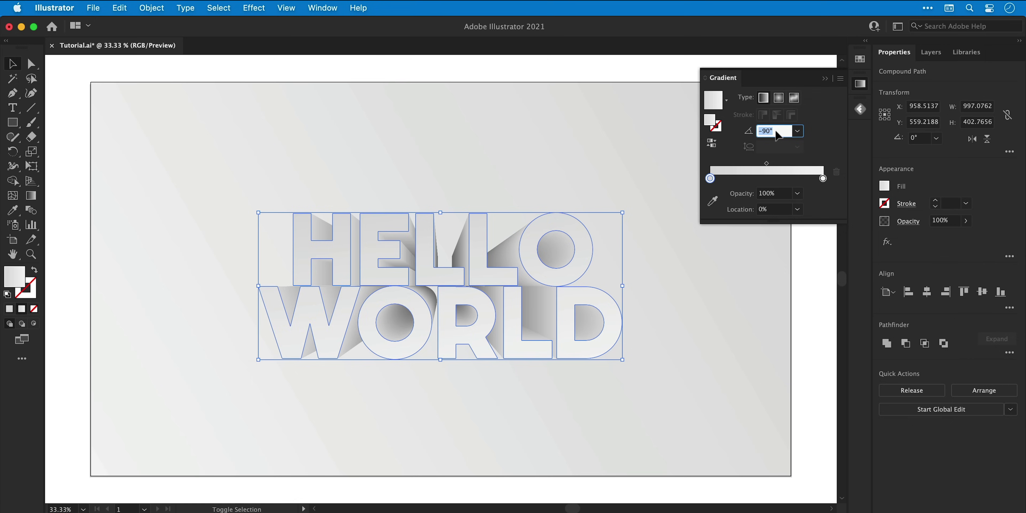
type("90")
key("Return")
type("10")
key("Return")
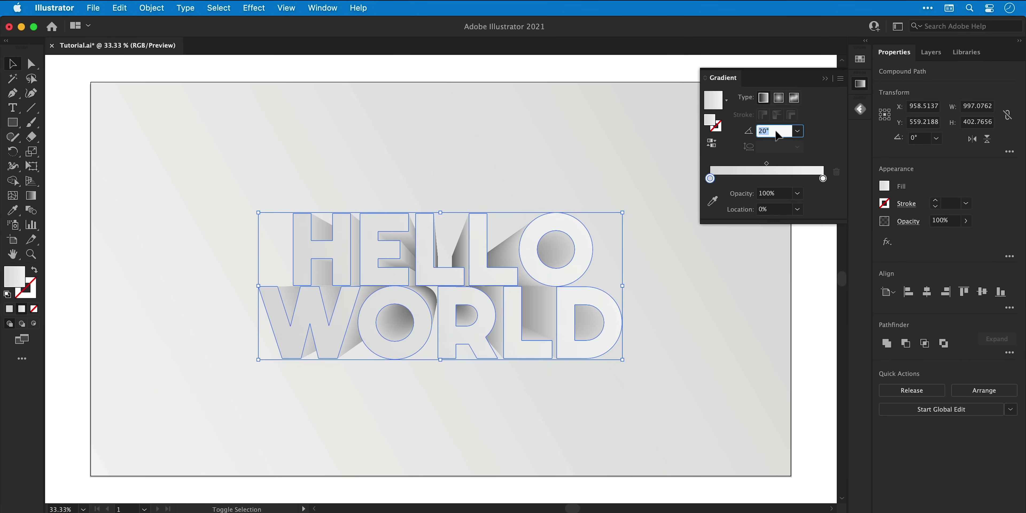
type("70")
key("Return")
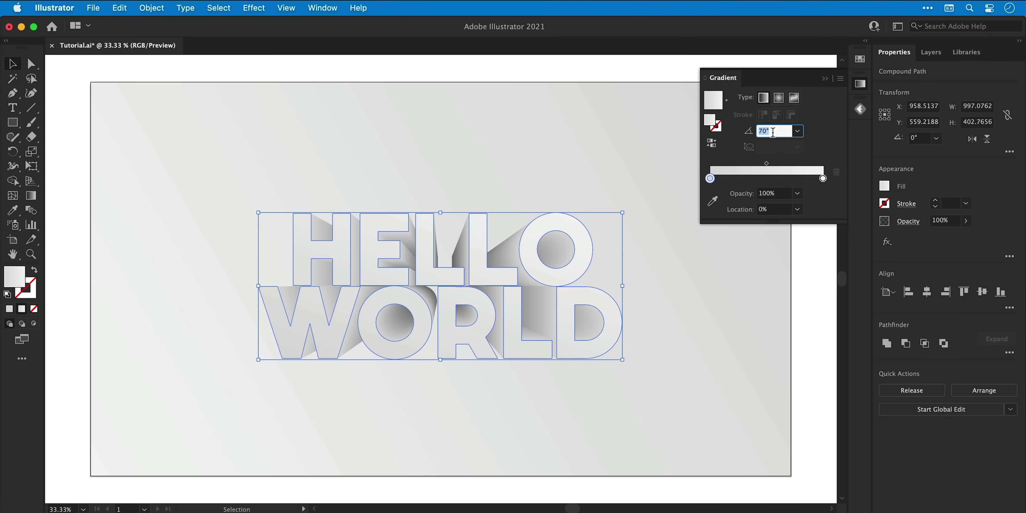
left_click(677, 187)
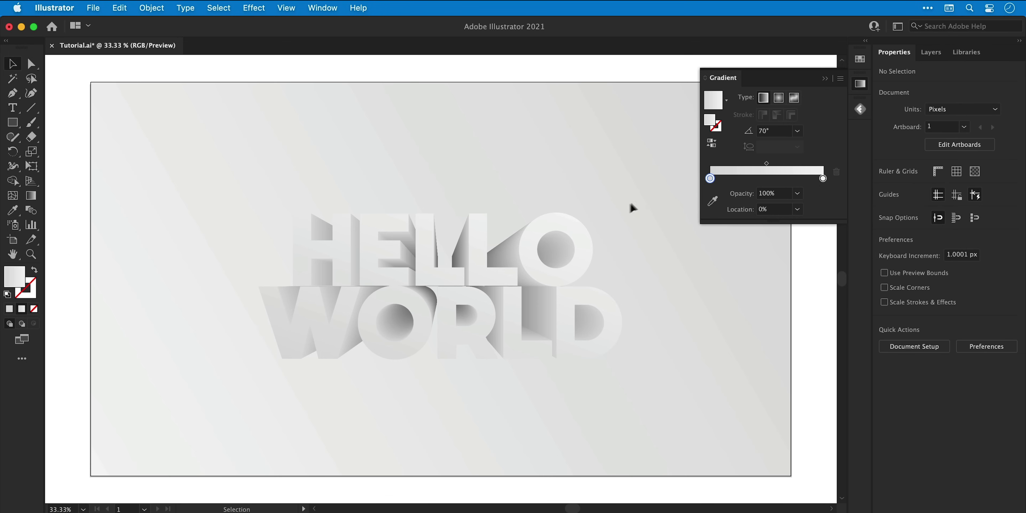
Flip the front lettering vertically and drag it straight down below WORLD.
left_click(531, 253)
key("a")
key("v")
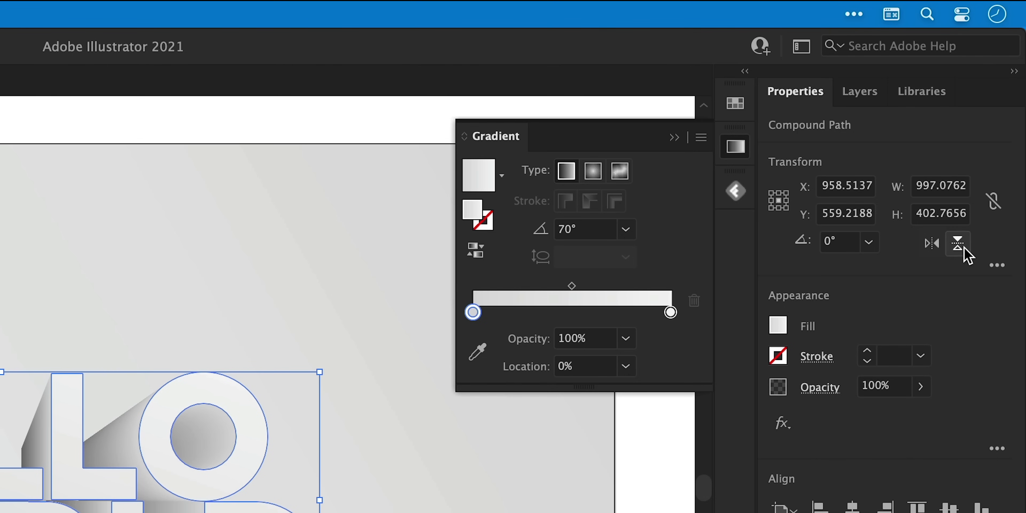
left_click(958, 243)
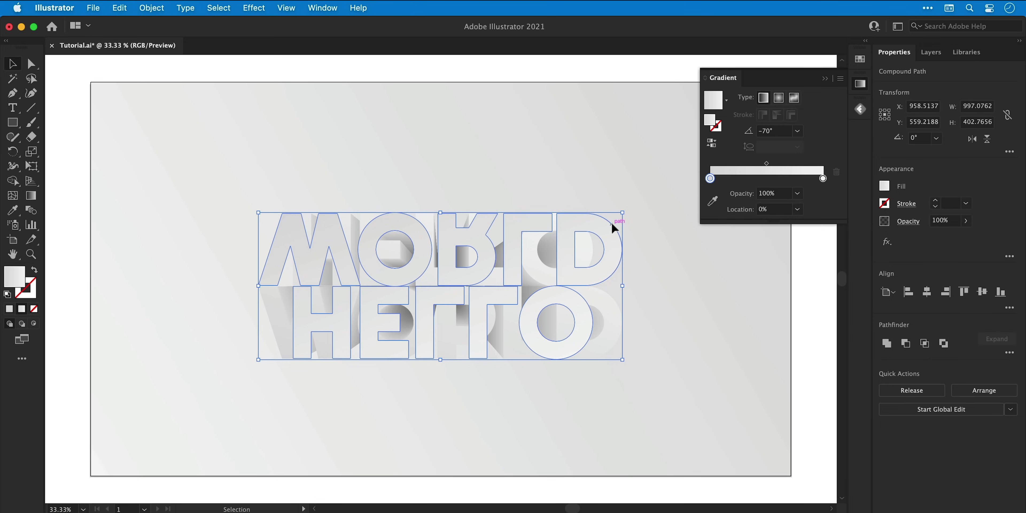
left_click_drag(612, 223, 619, 370)
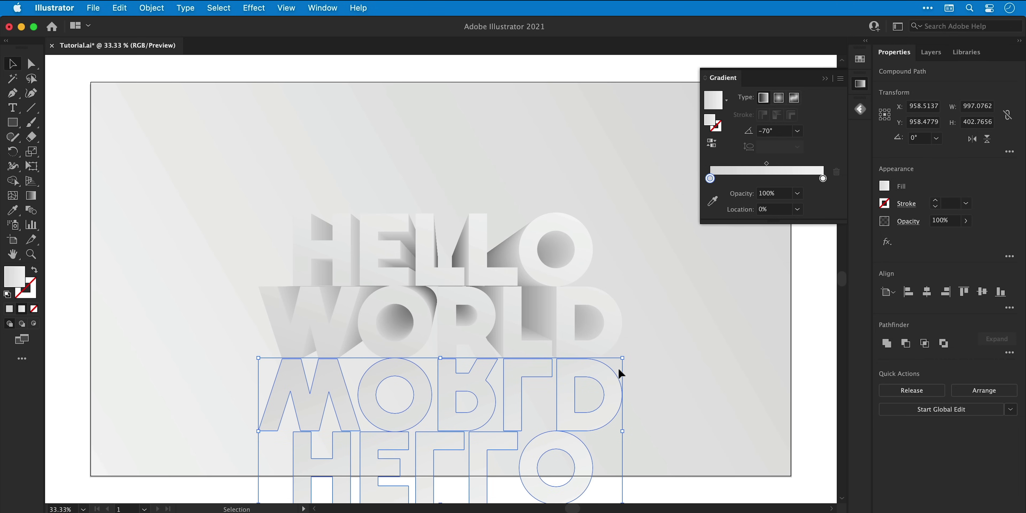
Send the flipped lettering one step backward via Arrange > Send Backward.
right_click(608, 383)
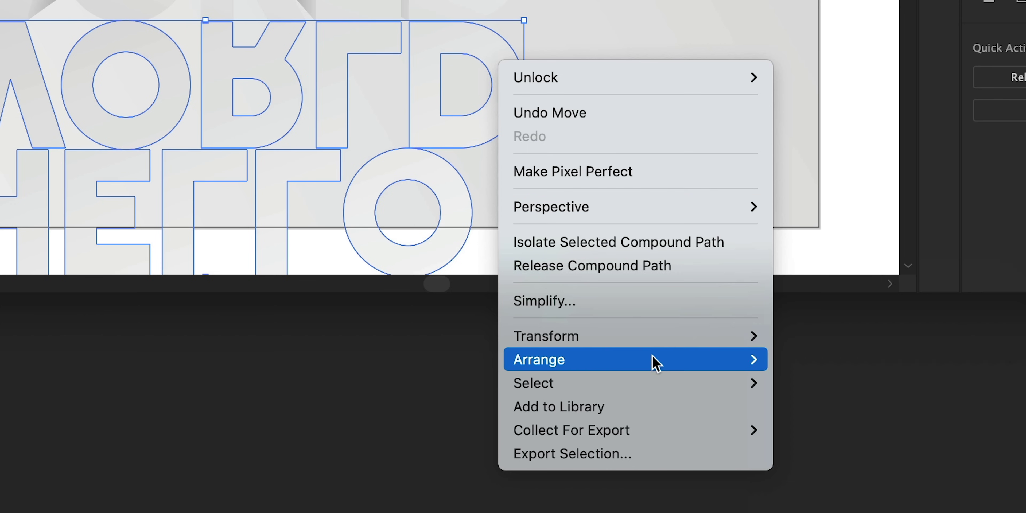
mouse_move(757, 512)
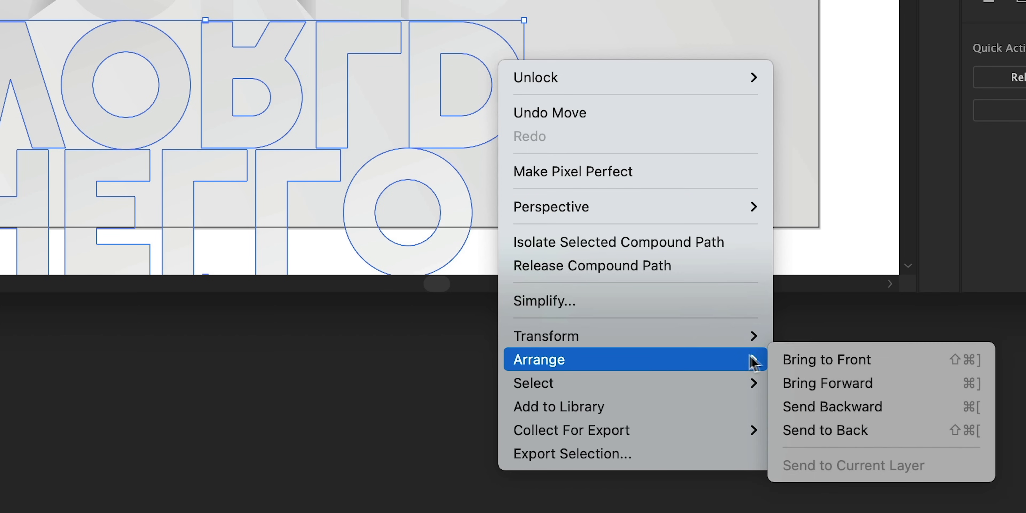
left_click(785, 406)
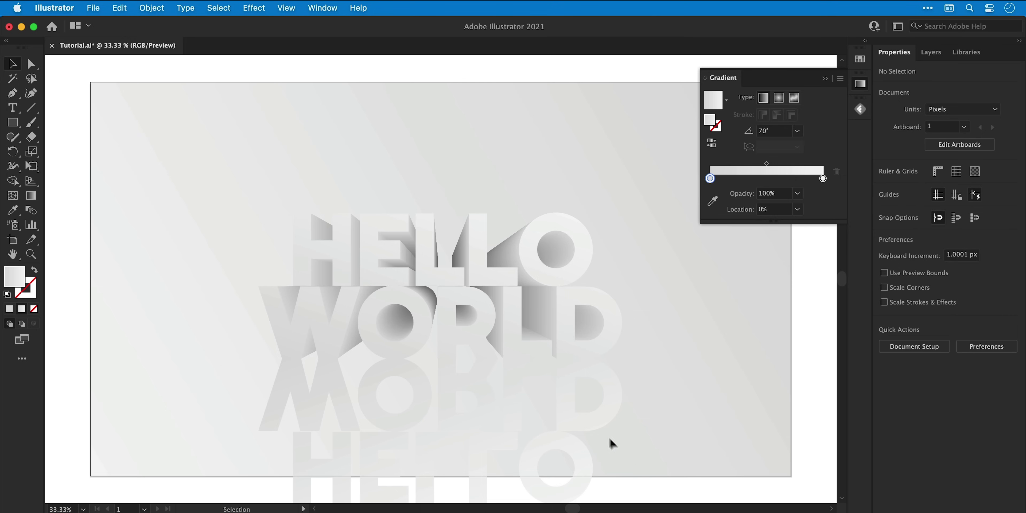
Fill the reflection text with the white-to-black gradient swatch.
left_click(588, 425)
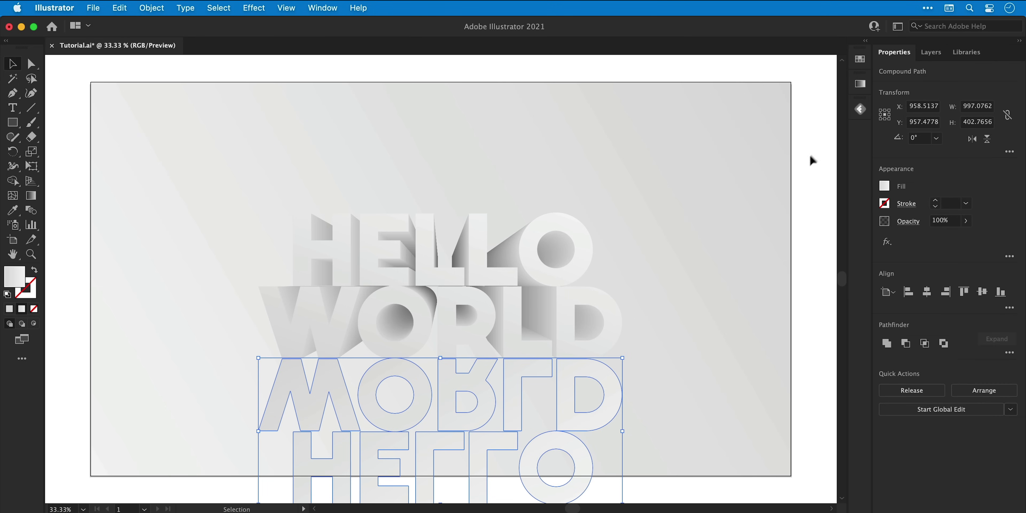
left_click(859, 88)
left_click(861, 60)
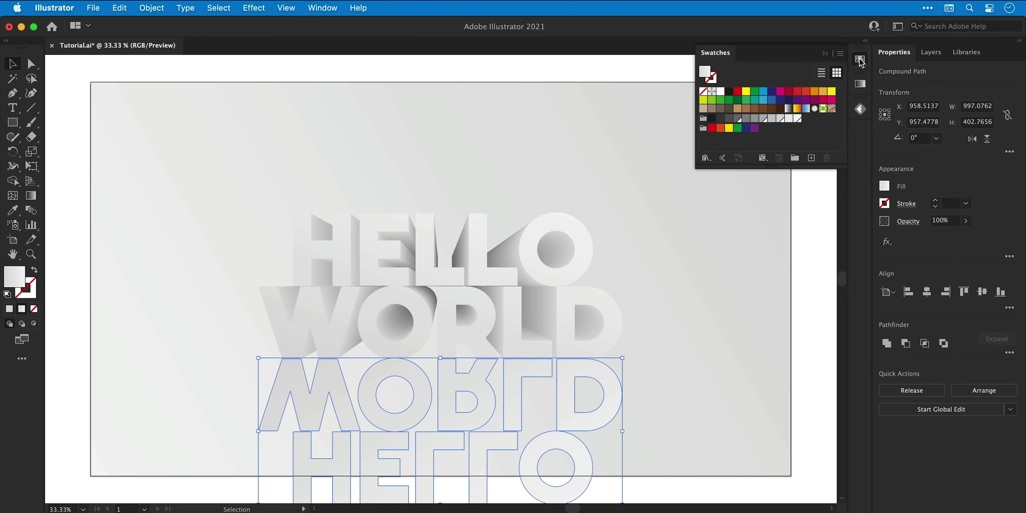
left_click(789, 110)
Set the reflection's gradient angle to 90°, entering 10° and stepping it up.
left_click(860, 90)
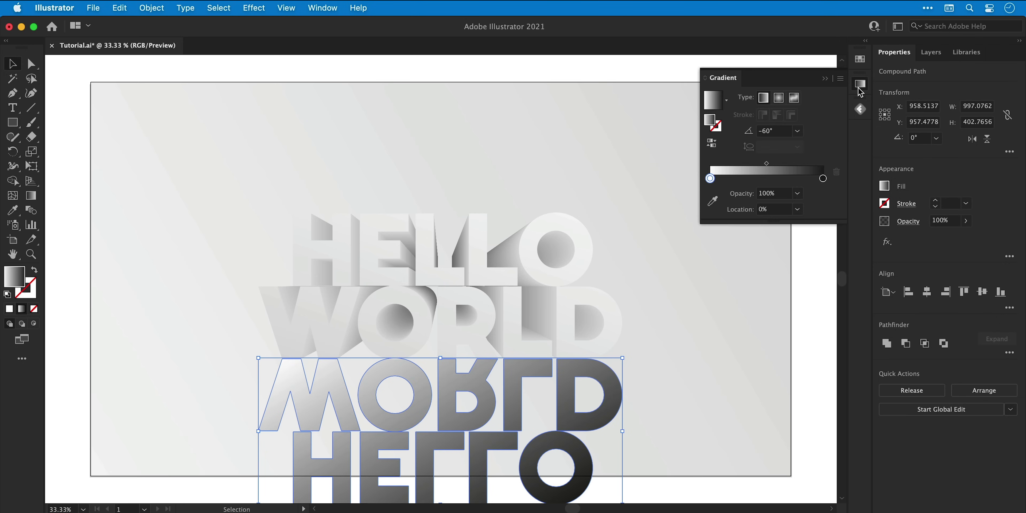
left_click(782, 128)
key("BackSpace")
key("BackSpace")
type("10")
key("Return")
key("shift+Up")
key("shift+Up")
key("shift+Up")
key("shift+Up")
key("shift+Up")
key("shift+Up")
key("shift+Up")
key("shift+Up")
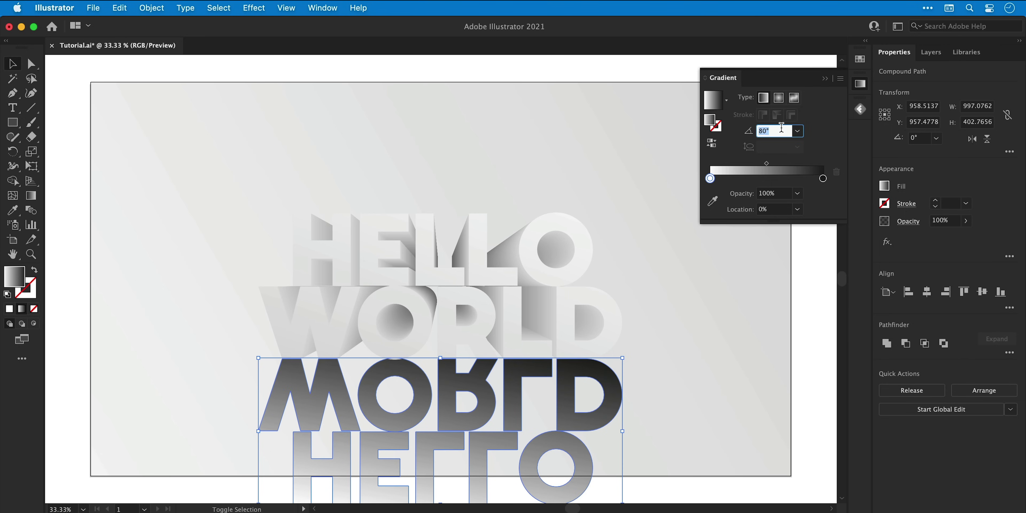
key("shift+Up")
Make the right gradient stop white at 0% opacity.
double_click(823, 179)
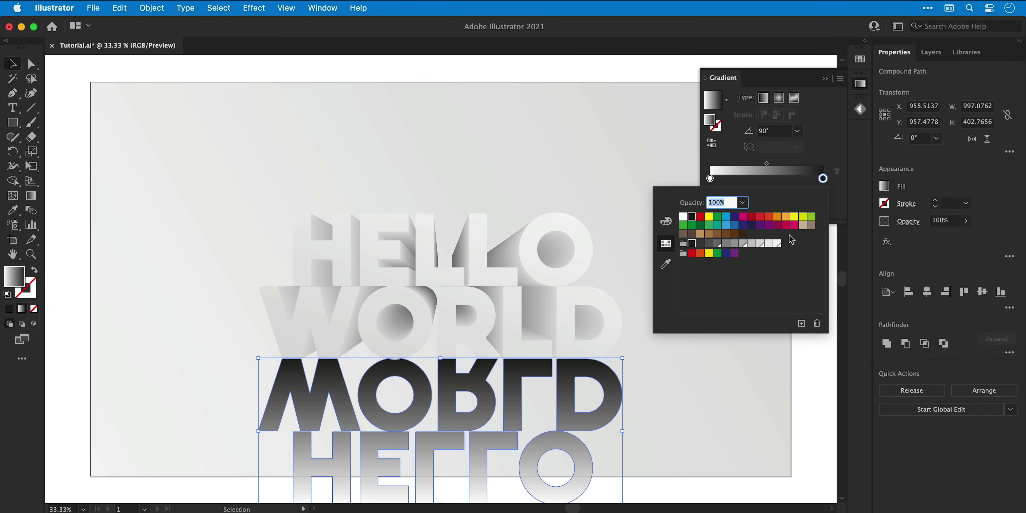
left_click(778, 244)
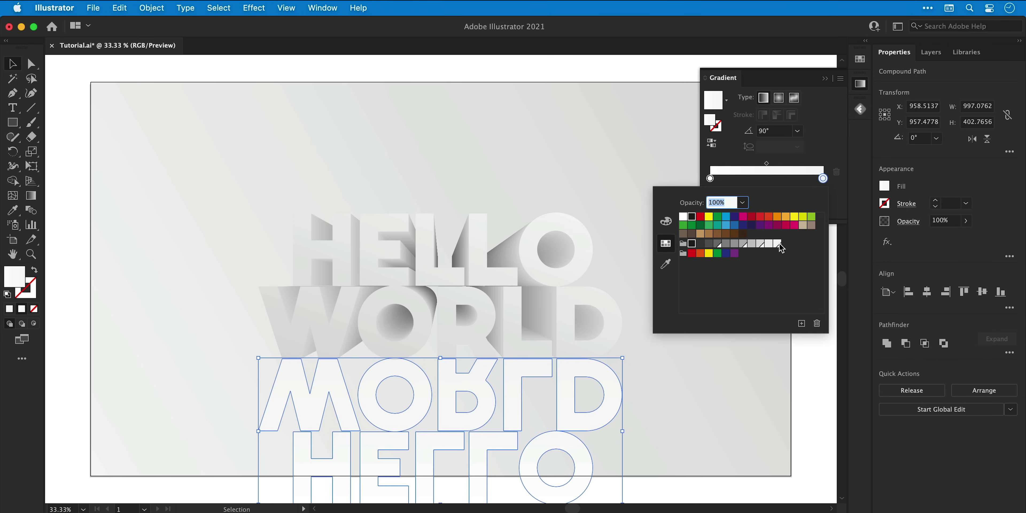
left_click(835, 195)
left_click(798, 194)
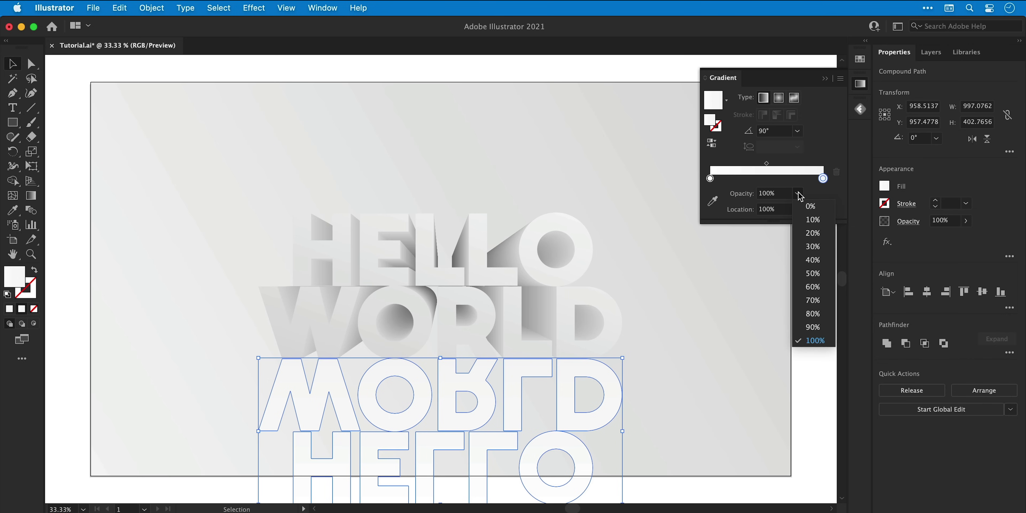
left_click(809, 210)
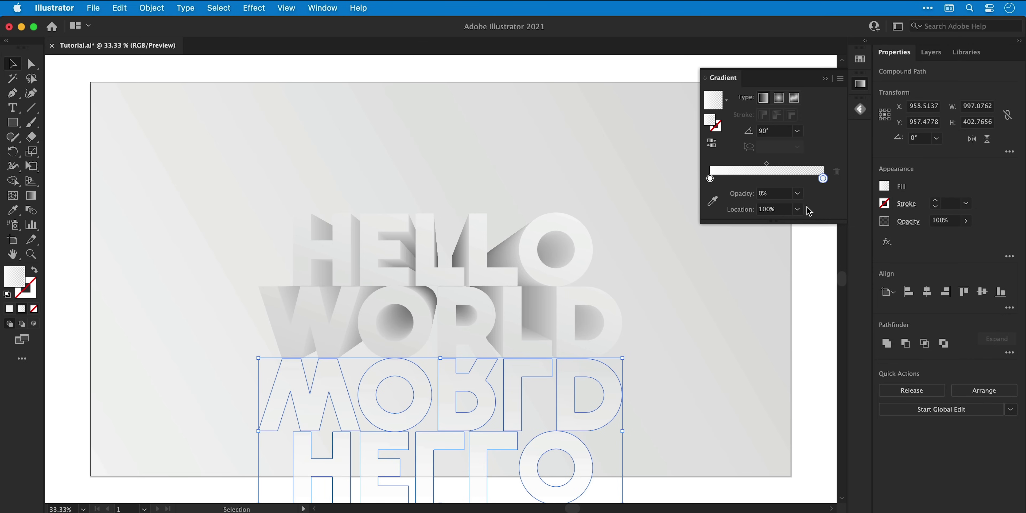
Reverse the gradient, set a stop to 60% opacity, and move the transparent stop to about 30%.
left_click(713, 144)
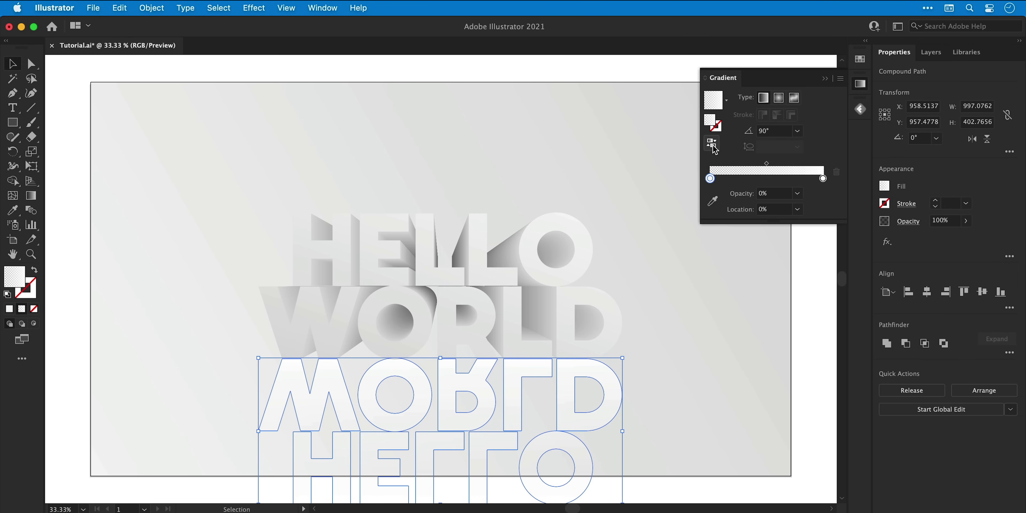
left_click(780, 192)
key("Return")
left_click(693, 284)
left_click(619, 378)
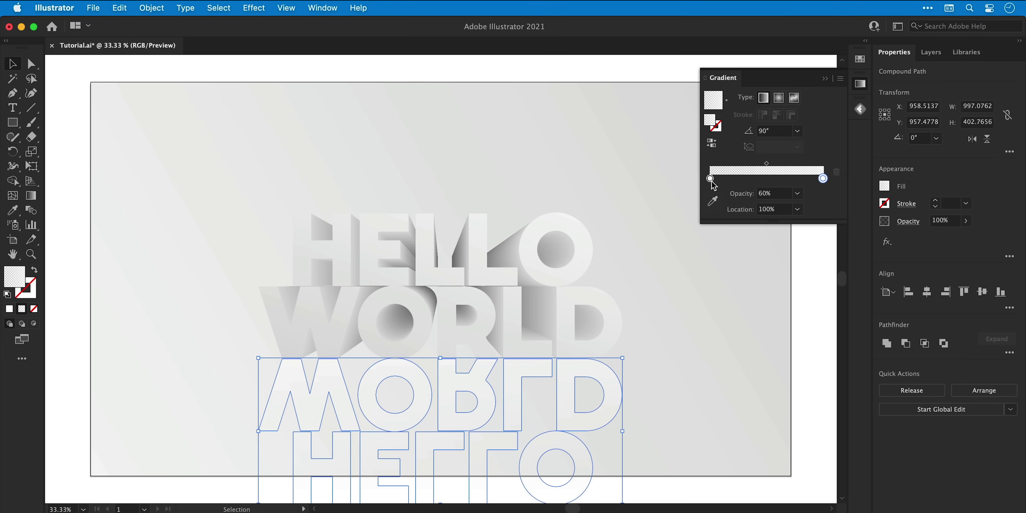
left_click_drag(709, 178, 746, 179)
left_click(680, 293)
Select the HELLO WORLD compound path copy and fill it dark grey.
key("a")
left_click(596, 298)
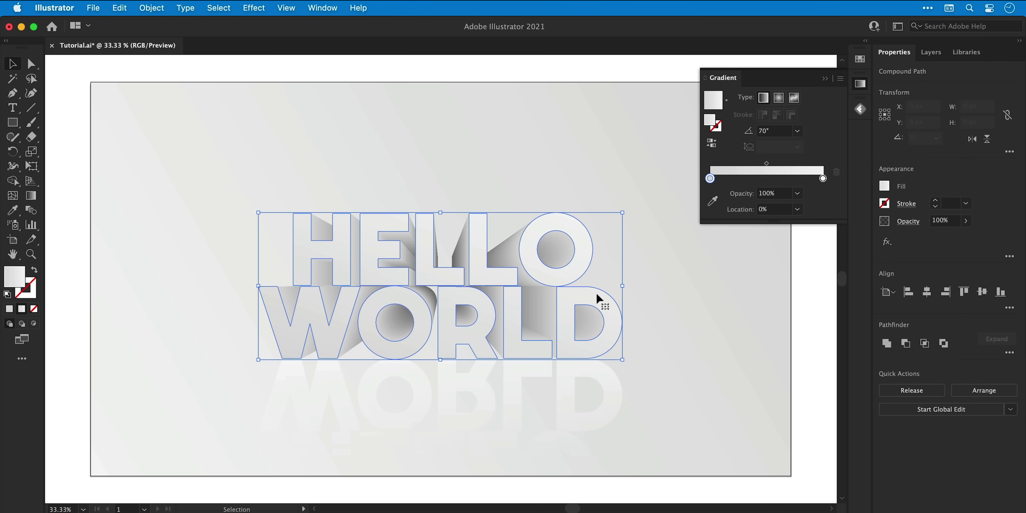
key("v")
key("a")
key("v")
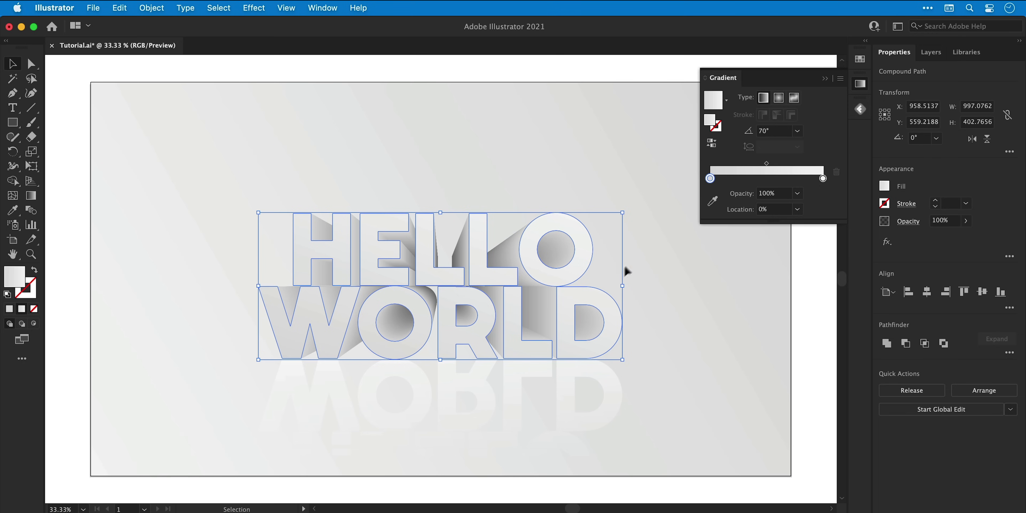
left_click(860, 59)
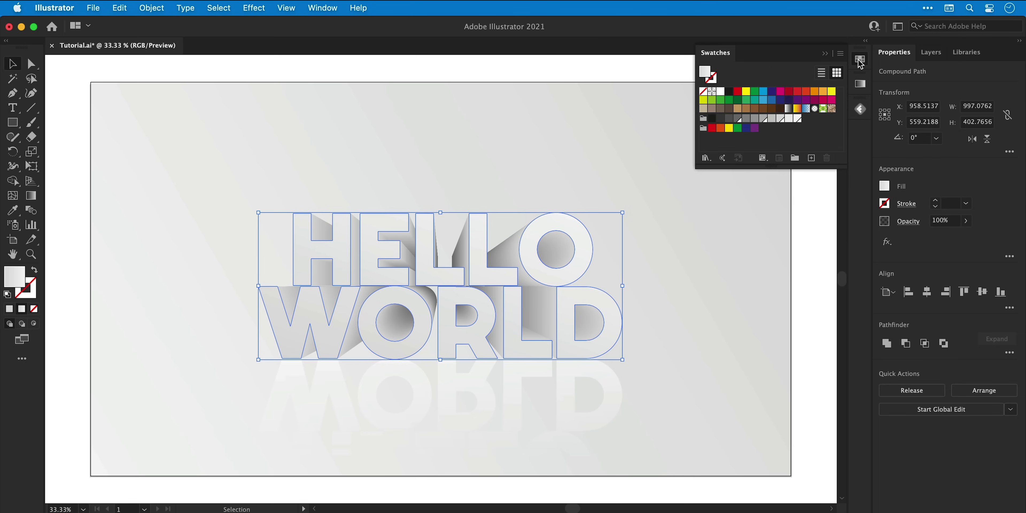
left_click(737, 122)
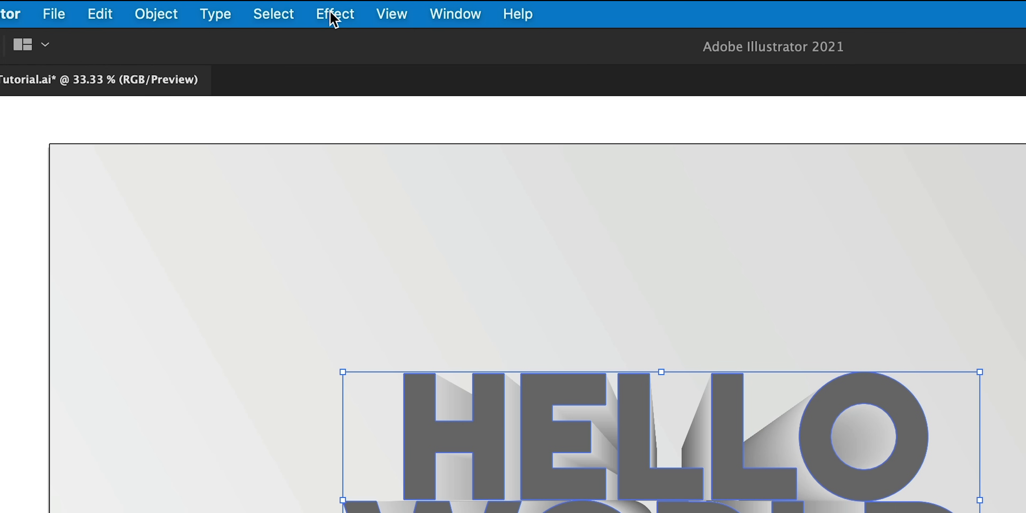
Apply Free Distort, pulling both top corners down to flatten the text into a shadow.
left_click(334, 18)
mouse_move(470, 233)
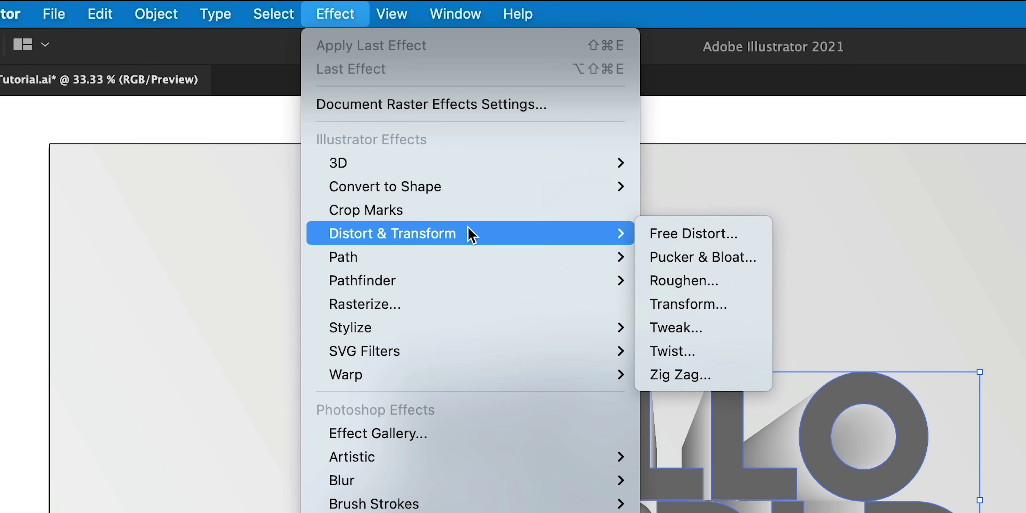
left_click(673, 238)
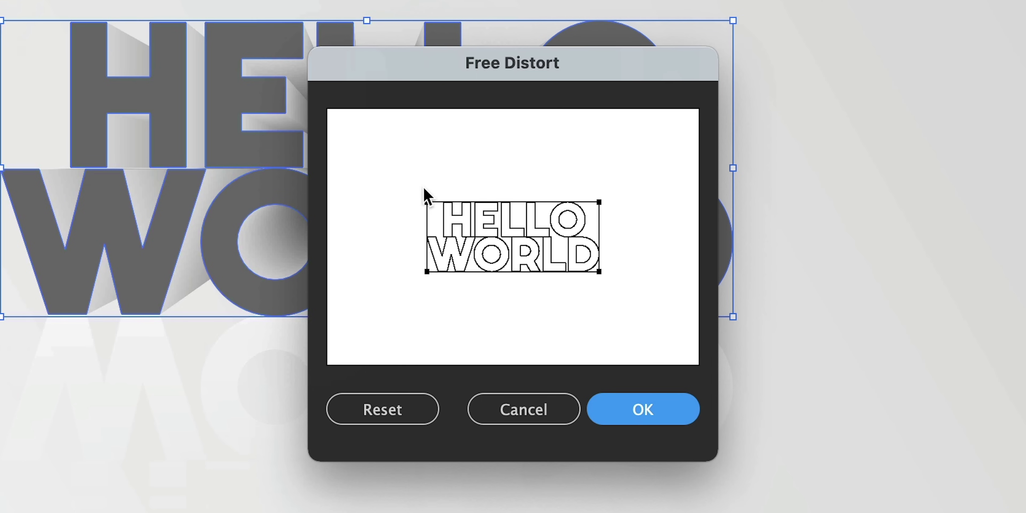
left_click_drag(427, 203, 448, 266)
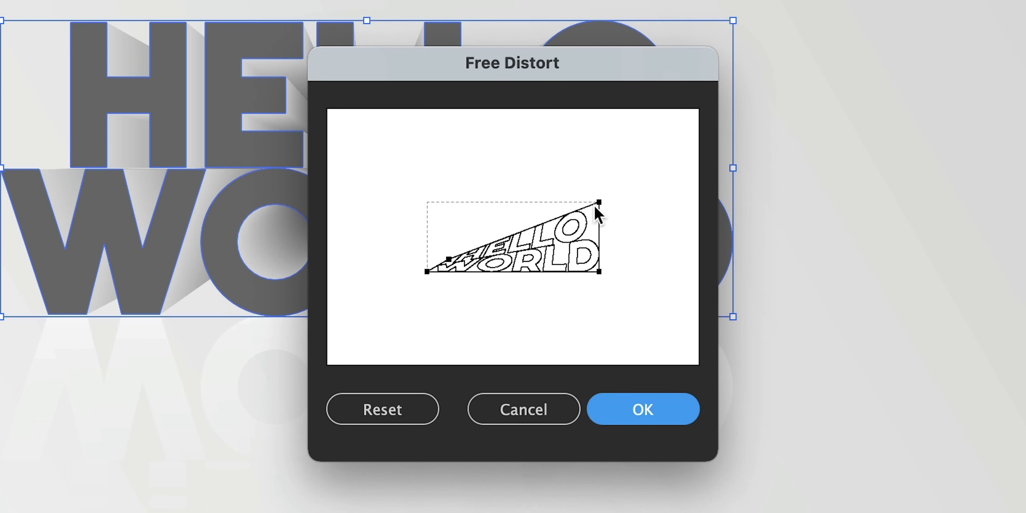
left_click_drag(599, 203, 575, 256)
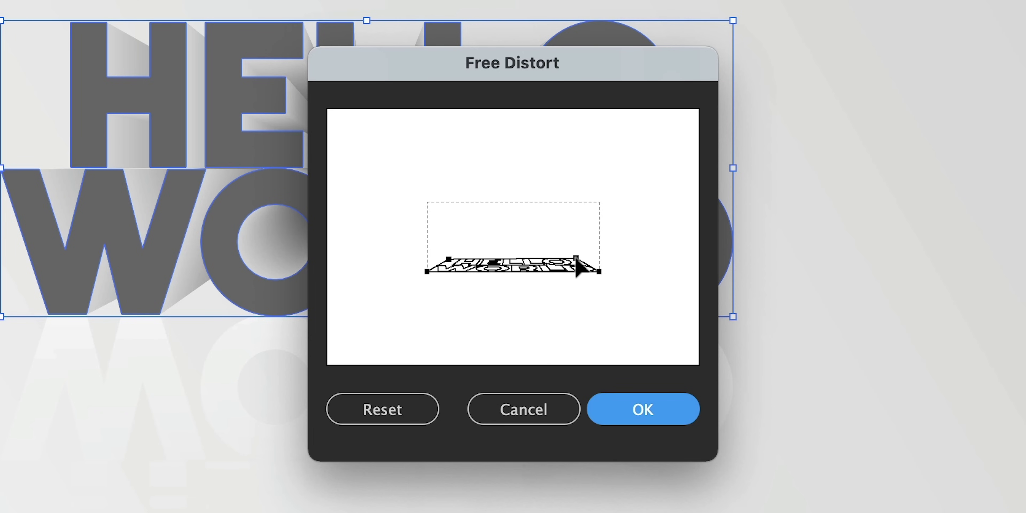
key("Return")
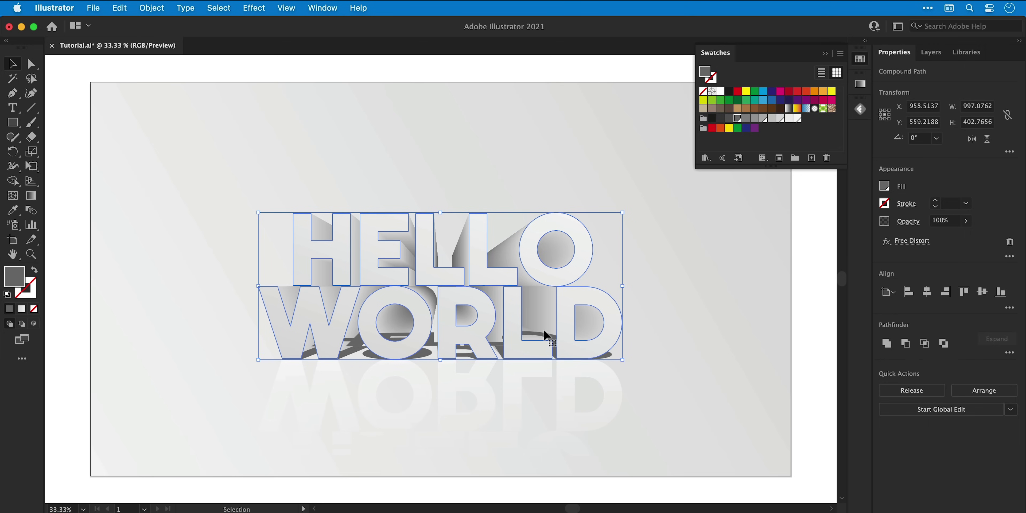
Give the shadow a small Gaussian Blur (about 3 px) and drag its opacity to about 52%.
left_click(255, 9)
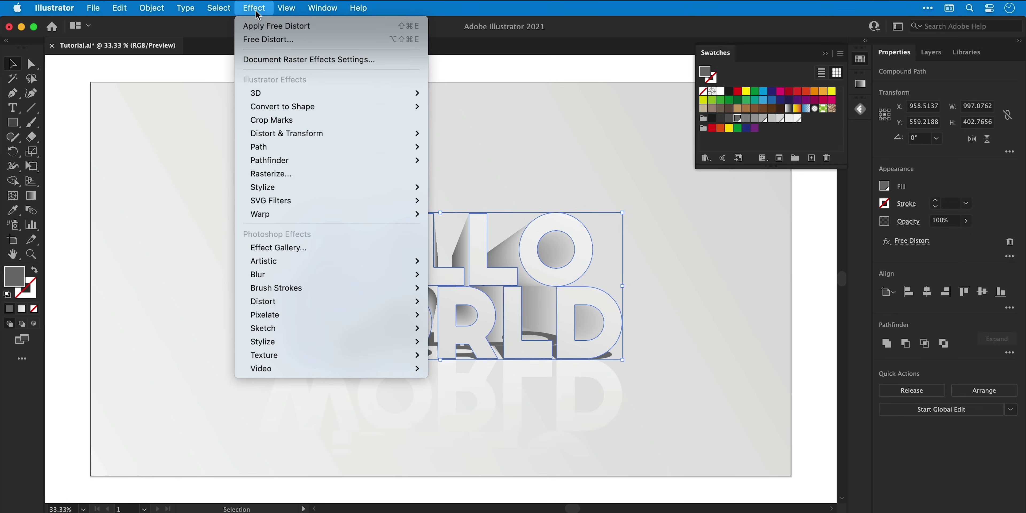
mouse_move(352, 274)
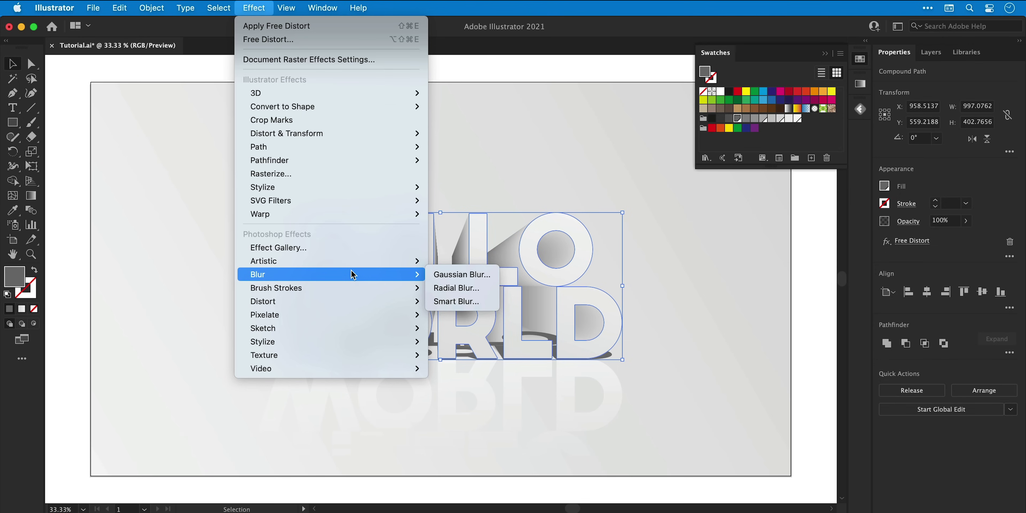
left_click(450, 274)
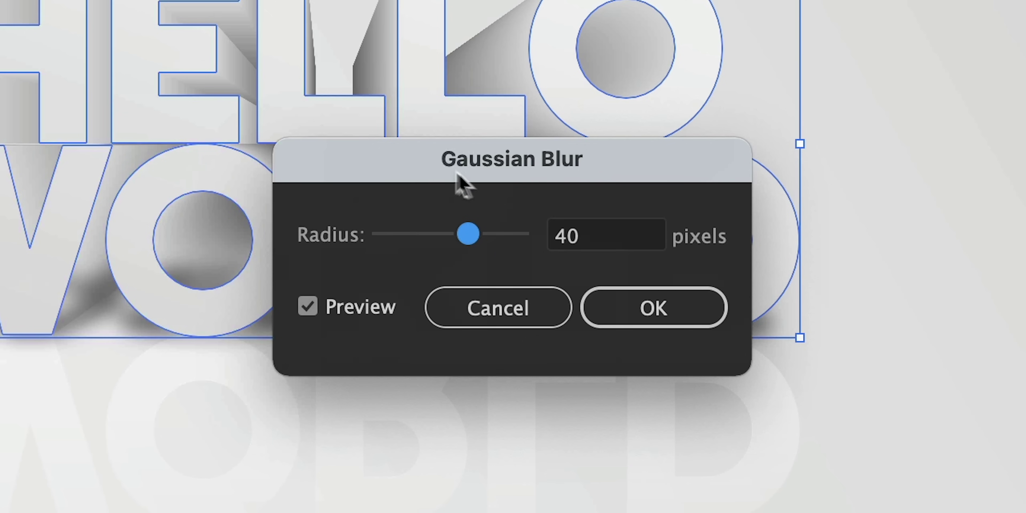
left_click(597, 235)
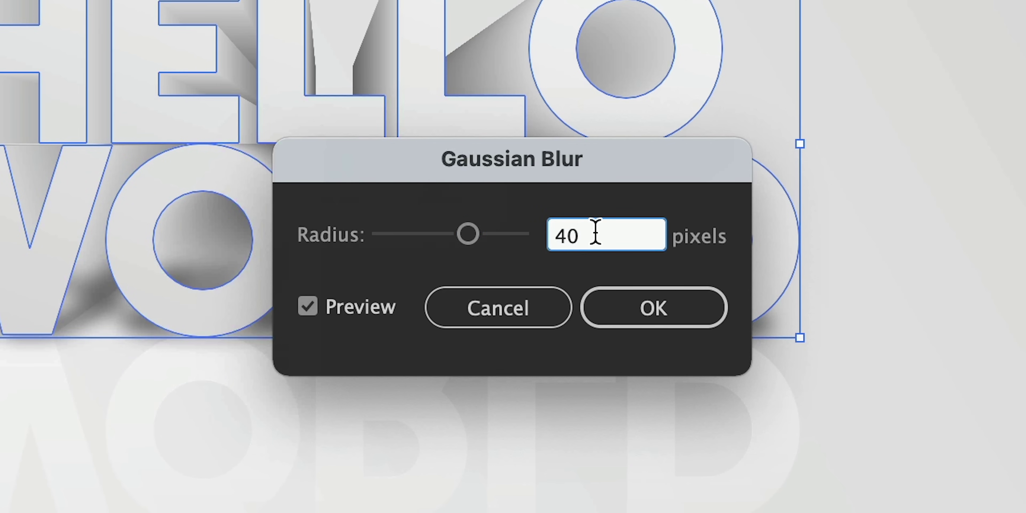
key("Down")
key("Down")
key("Down")
key("Down")
key("Down")
key("Down")
key("Down")
key("Down")
key("Down")
key("Down")
key("Down")
key("Down")
key("Down")
key("Down")
key("Down")
key("Down")
key("Down")
key("Down")
key("Down")
key("Down")
key("Down")
key("Down")
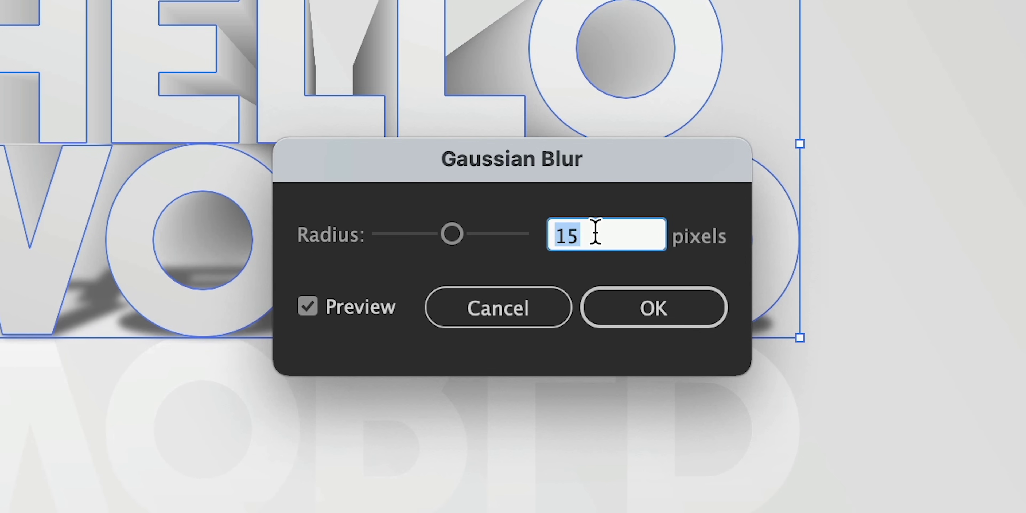
key("Down")
key("Down")
key("Down")
key("Down")
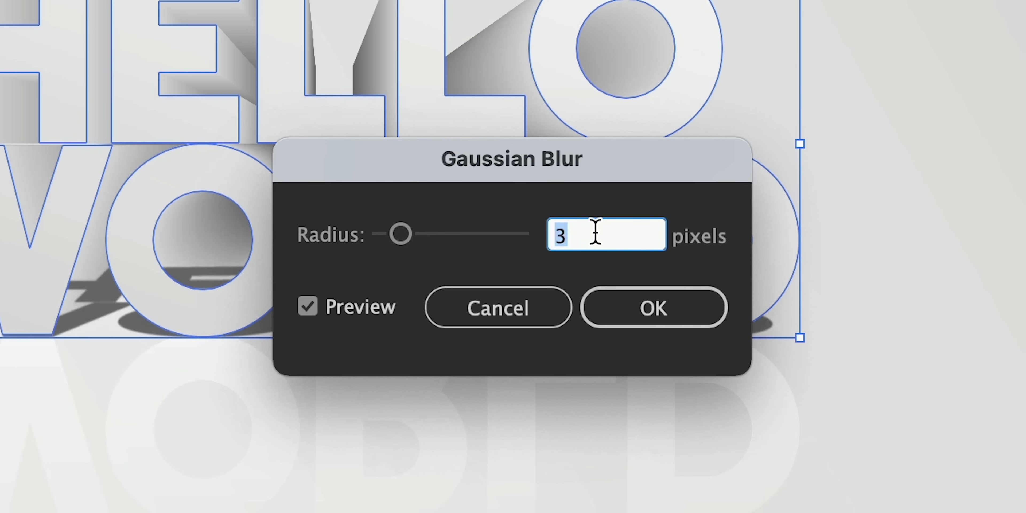
key("Up")
key("Up")
key("Return")
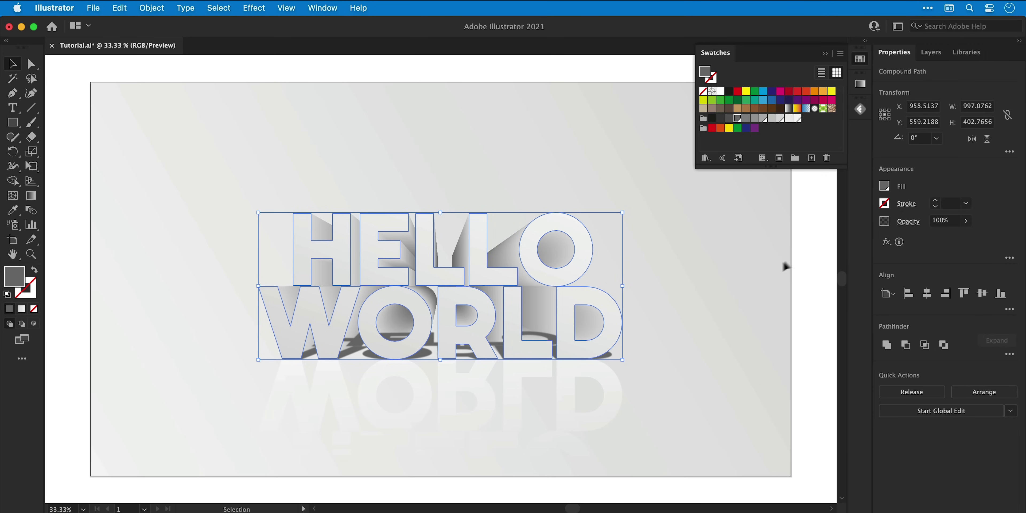
left_click(968, 222)
left_click_drag(966, 238, 938, 239)
Set the reflection text's opacity to 70%.
left_click(712, 324)
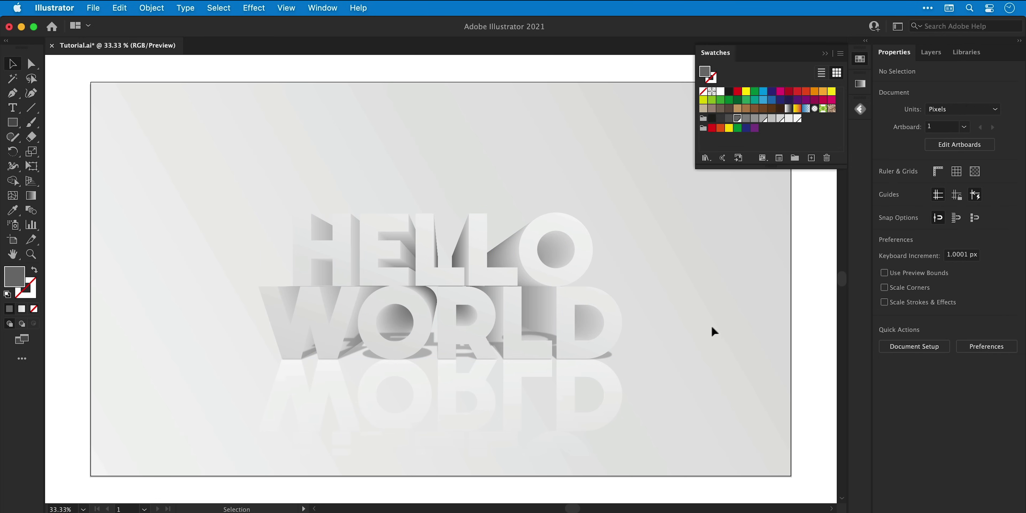
left_click(616, 385)
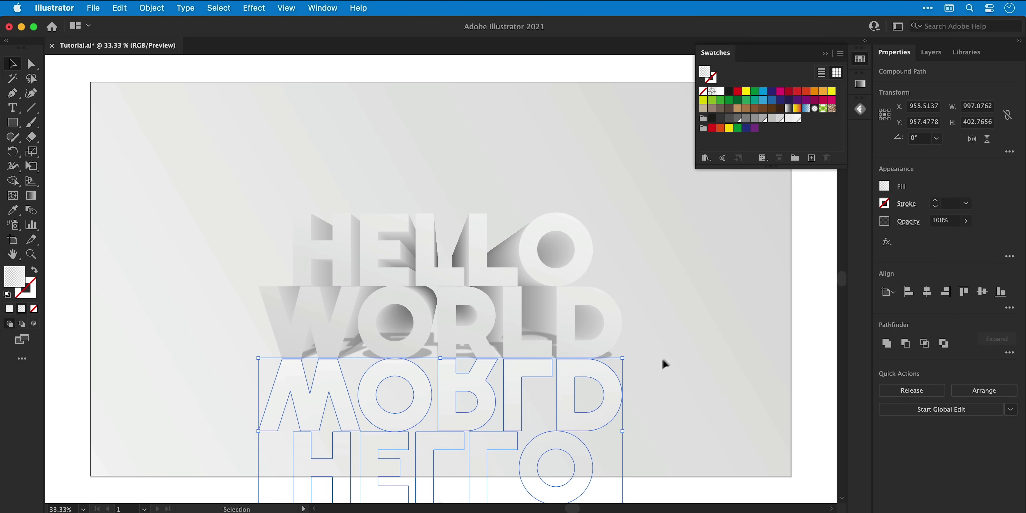
left_click(956, 221)
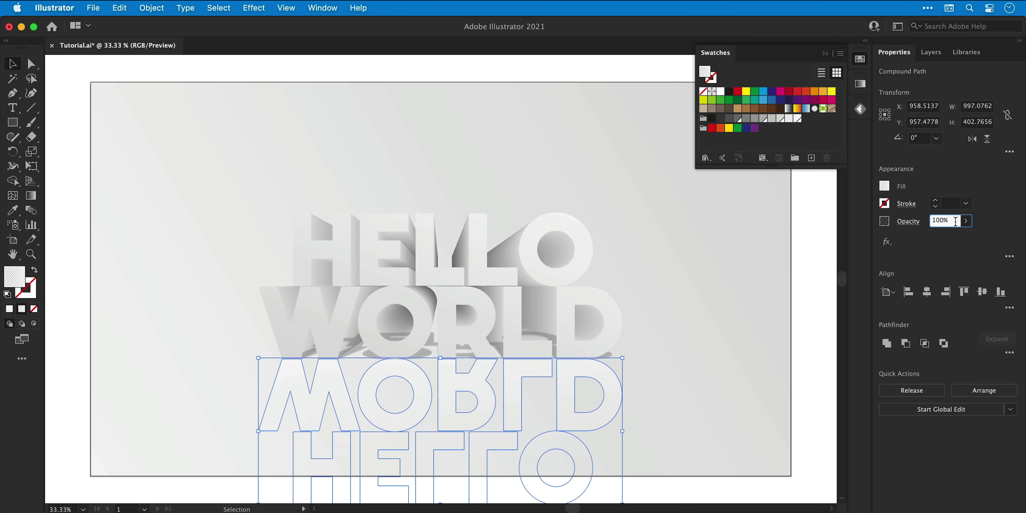
key("super+a")
type("7")
key("Return")
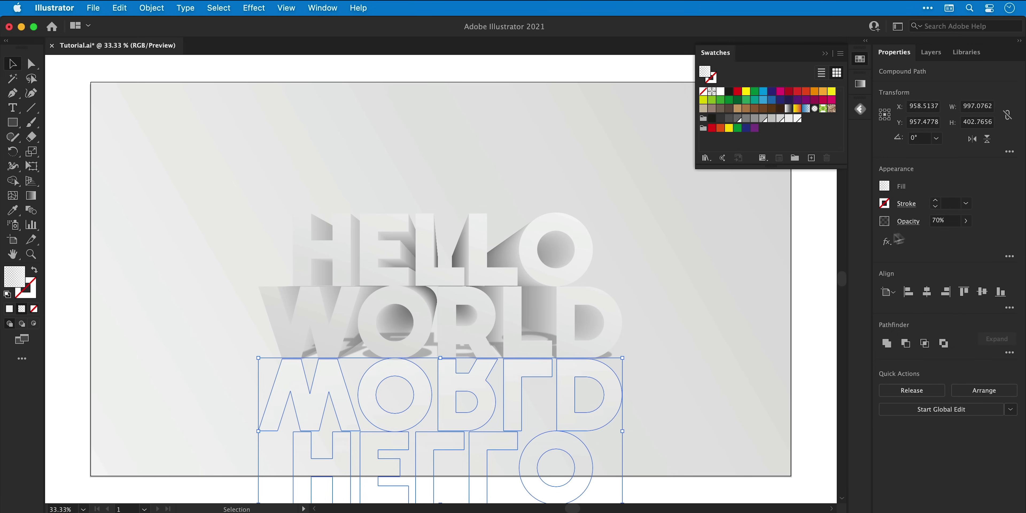
With the Gradient tool, drag the front letters' top gradient stop down to brighten them.
left_click(576, 278)
key("g")
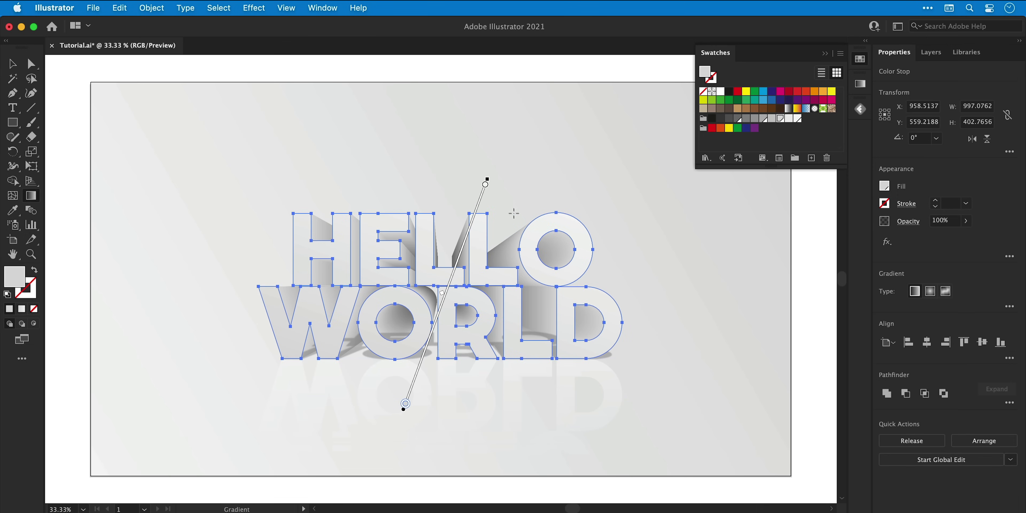
left_click_drag(487, 191, 439, 290)
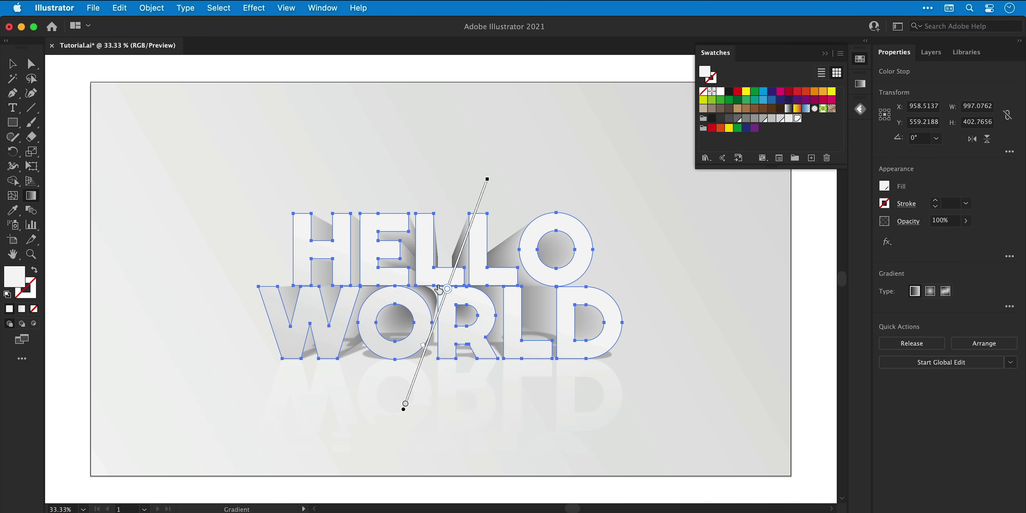
Eyedrop the reflection's fill and 70% opacity onto the HELLO WORLD letter layer.
key("v")
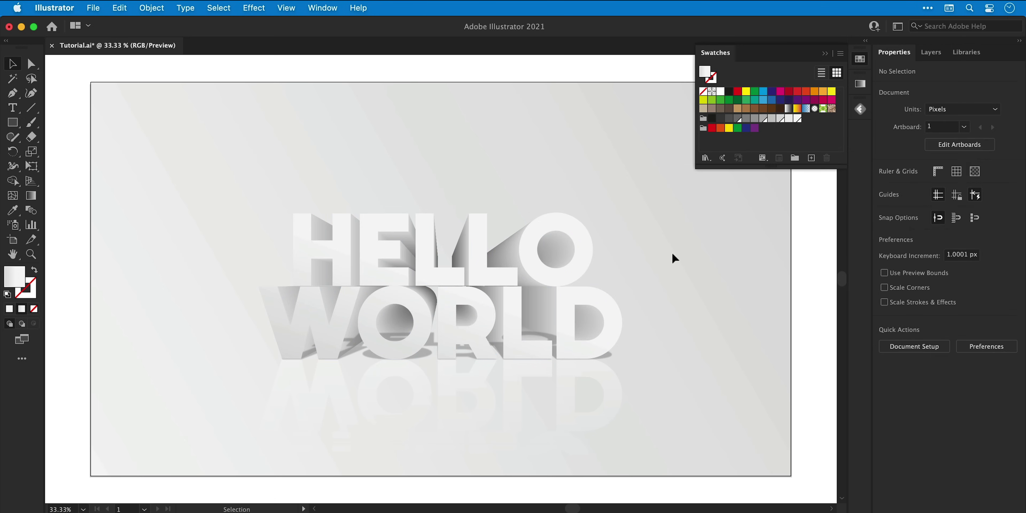
left_click(424, 352)
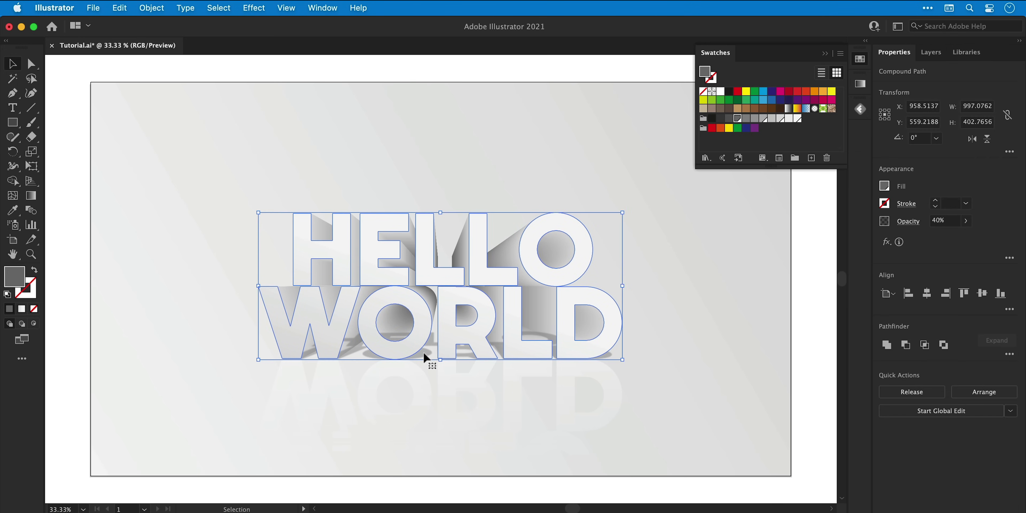
key("i")
left_click(446, 377)
key("v")
Set the letter layer's gradient angle to 90°.
left_click(860, 86)
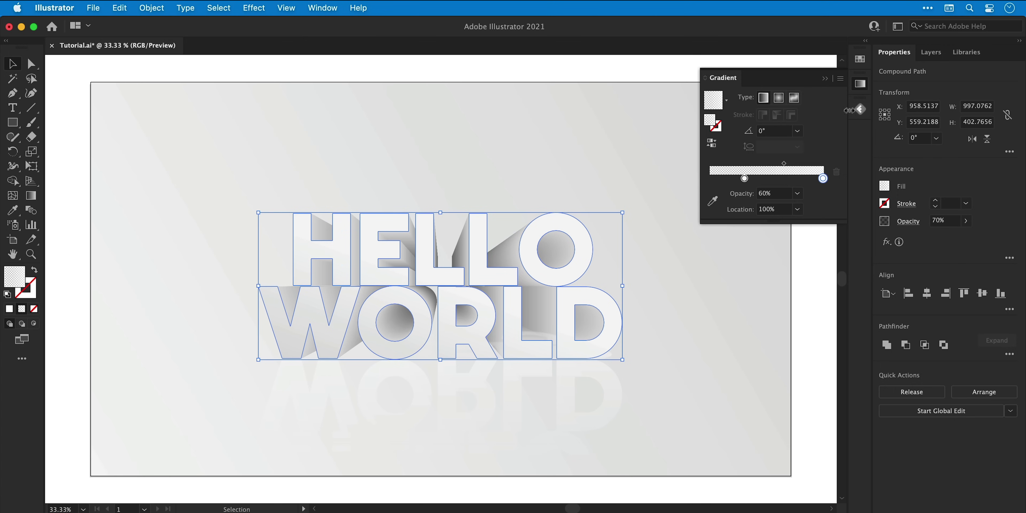
double_click(823, 178)
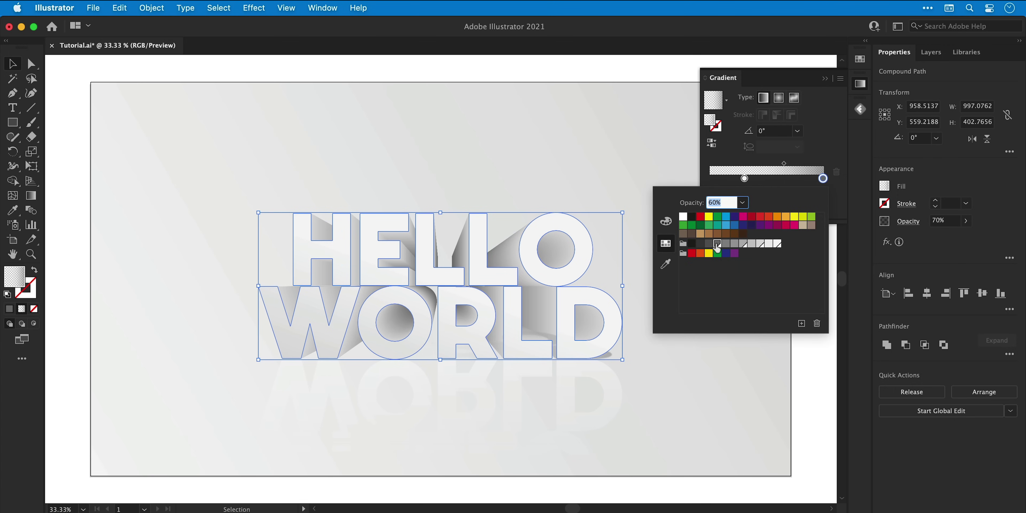
left_click(786, 134)
left_click(785, 134)
type("90")
key("Return")
Reverse the gradient, move the transparent stop to the end, and make that stop grey.
left_click(711, 144)
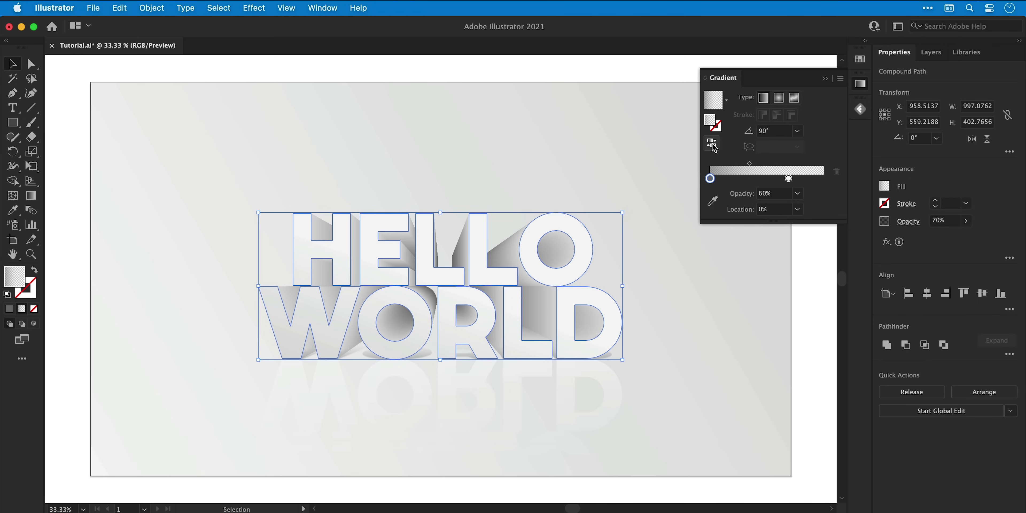
left_click_drag(789, 178, 826, 180)
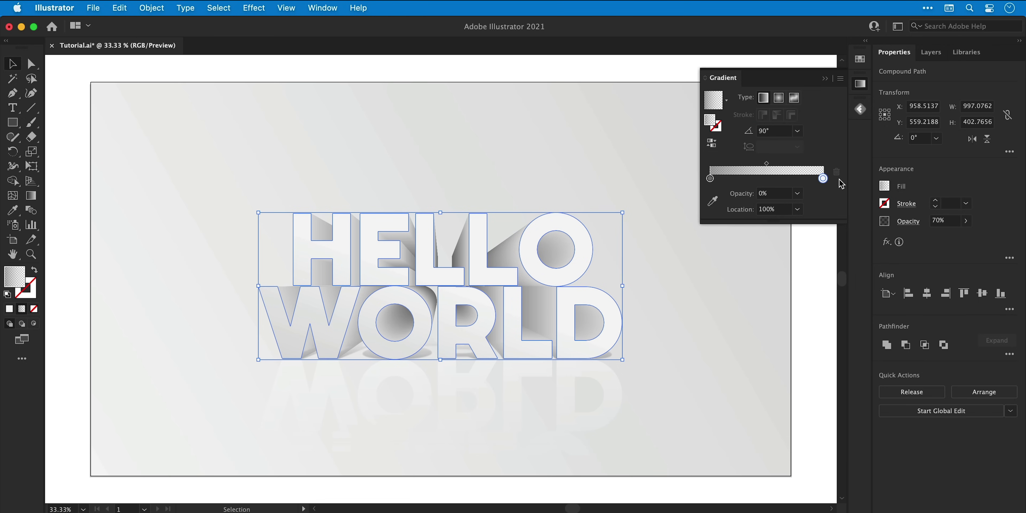
double_click(823, 179)
left_click(724, 245)
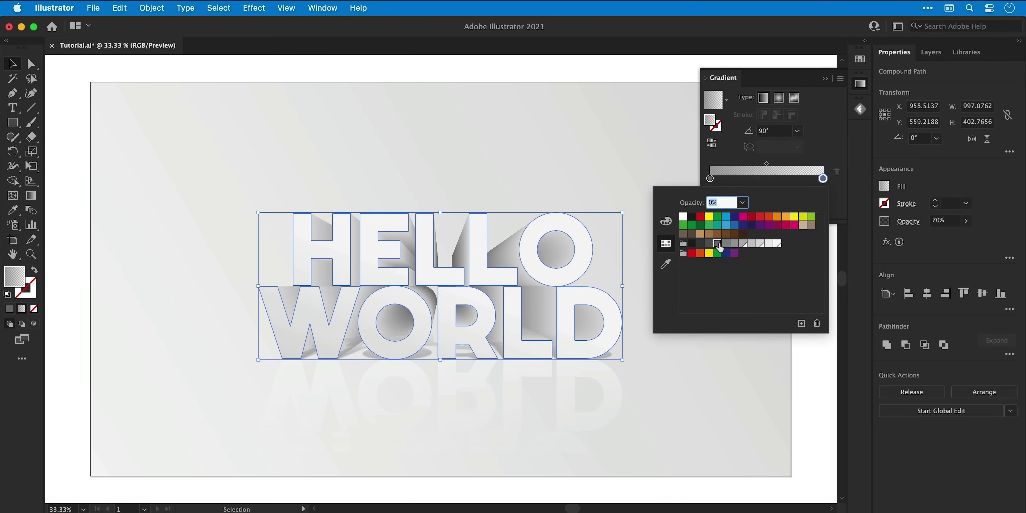
left_click(861, 84)
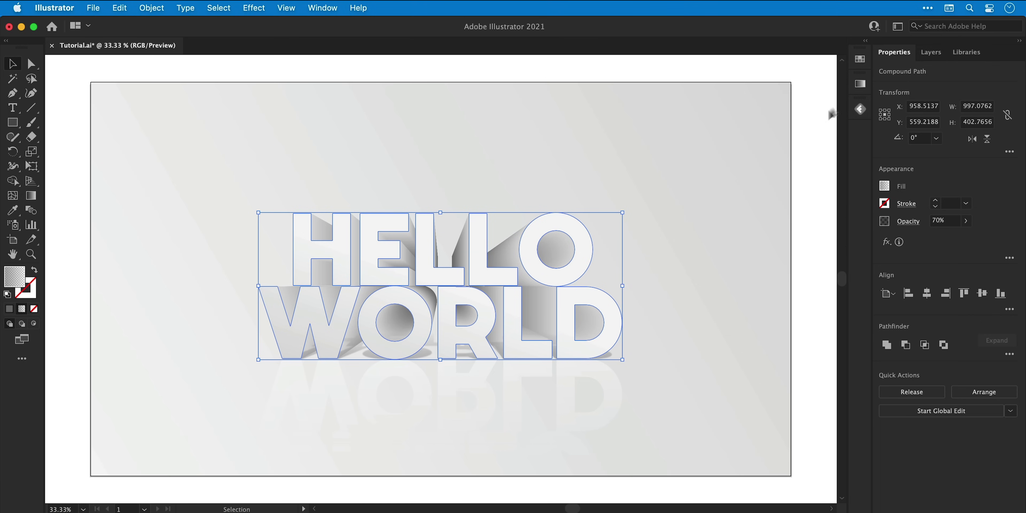
left_click(694, 235)
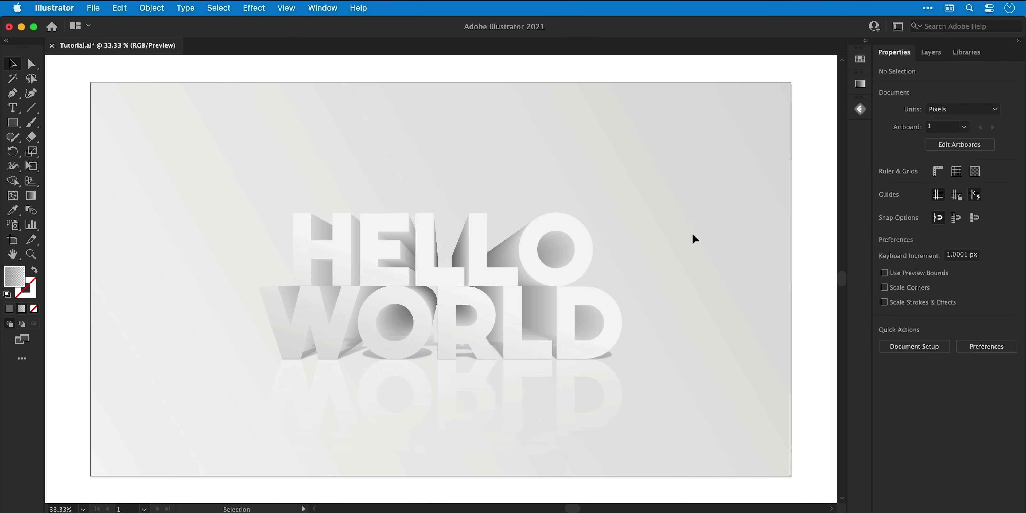
Marquee-select all the HELLO WORLD pieces and group them.
left_click_drag(206, 176, 677, 403)
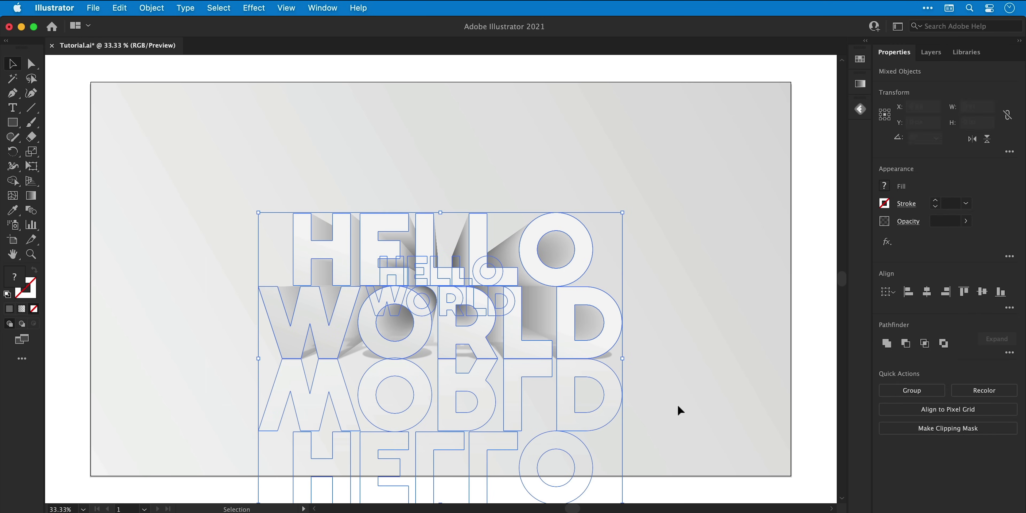
right_click(601, 350)
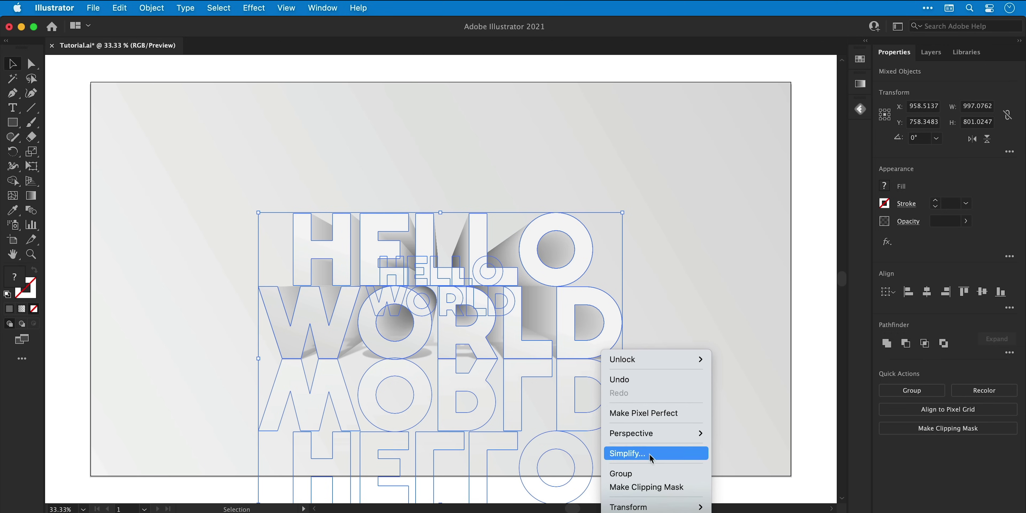
left_click(663, 474)
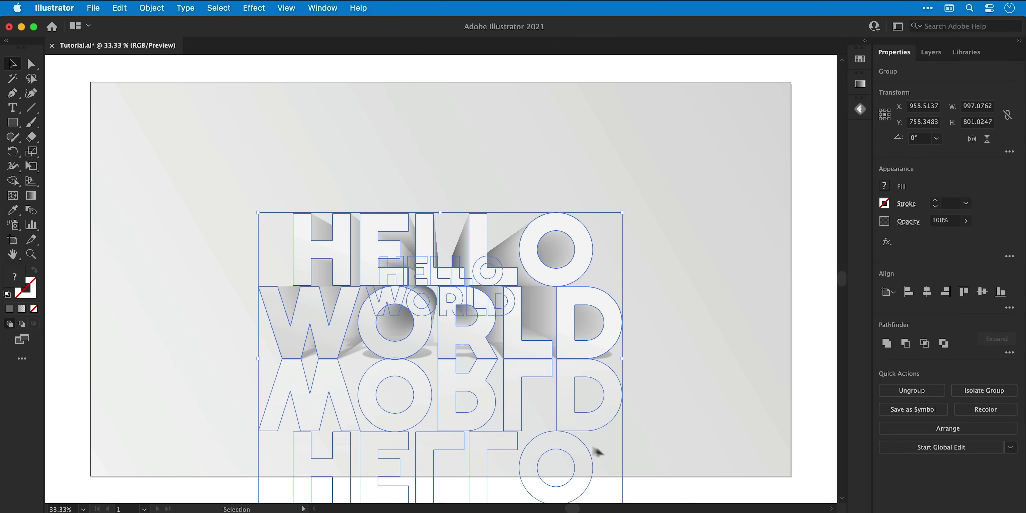
left_click(170, 255)
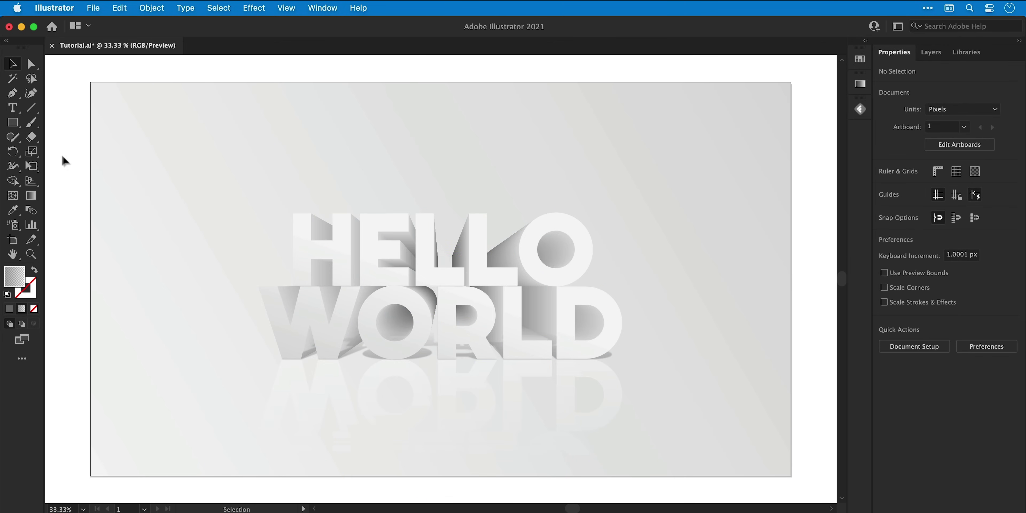
Draw a rectangle and stretch it from the top-left corner to cover the whole artboard.
key("m")
left_click_drag(118, 112, 298, 245)
key("v")
left_click_drag(254, 211, 225, 181)
left_click_drag(272, 215, 791, 475)
right_click(714, 409)
mouse_move(788, 512)
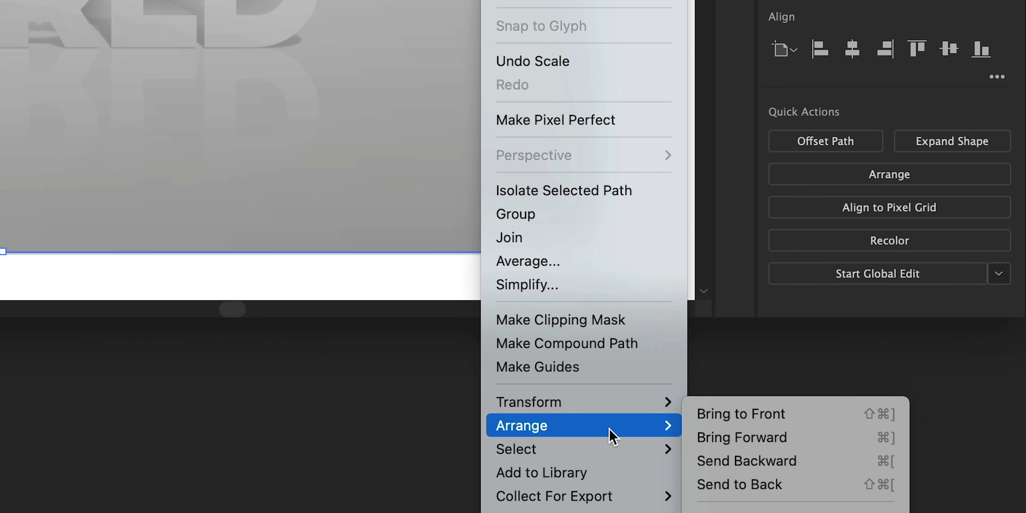
Bring the rectangle to front, fill it blue, and set its blend mode to Color.
left_click(703, 416)
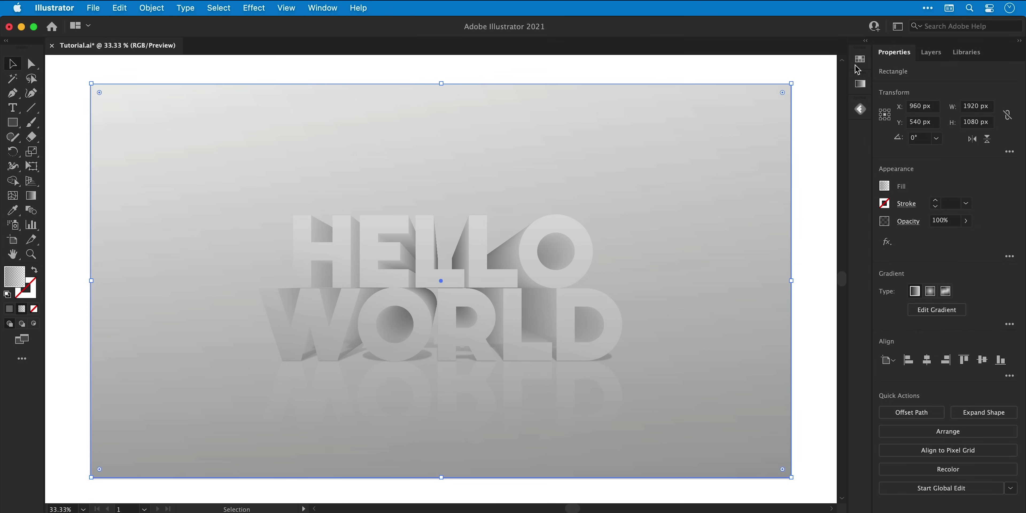
left_click(858, 63)
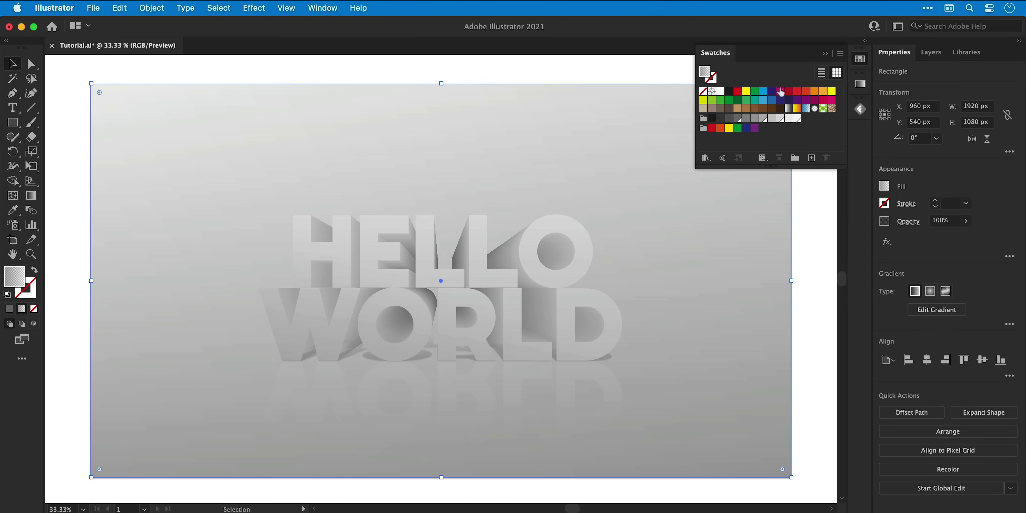
left_click(764, 92)
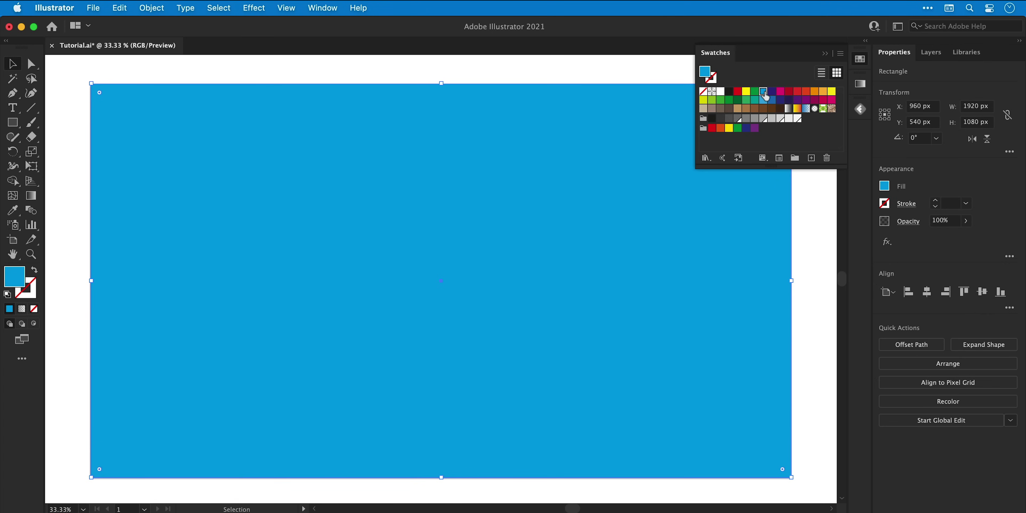
left_click(912, 228)
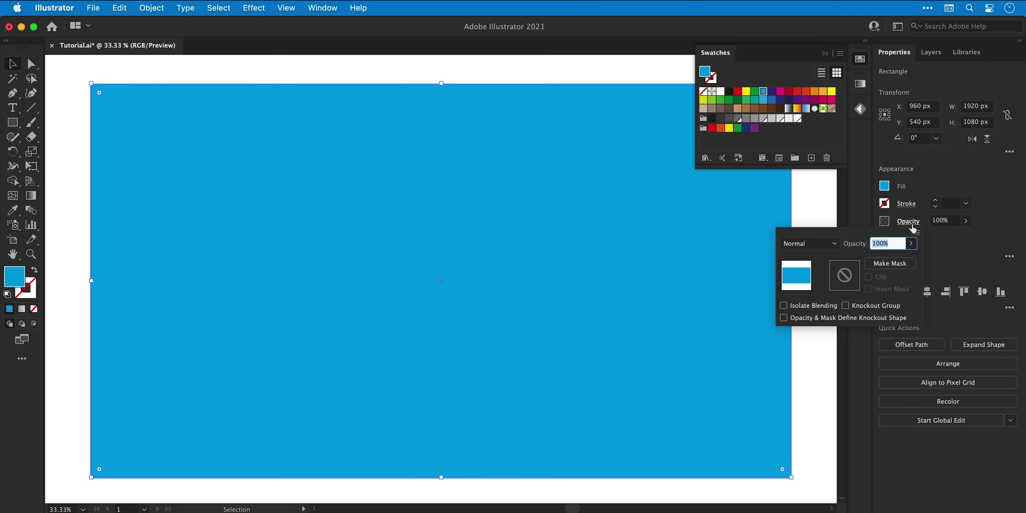
left_click(821, 247)
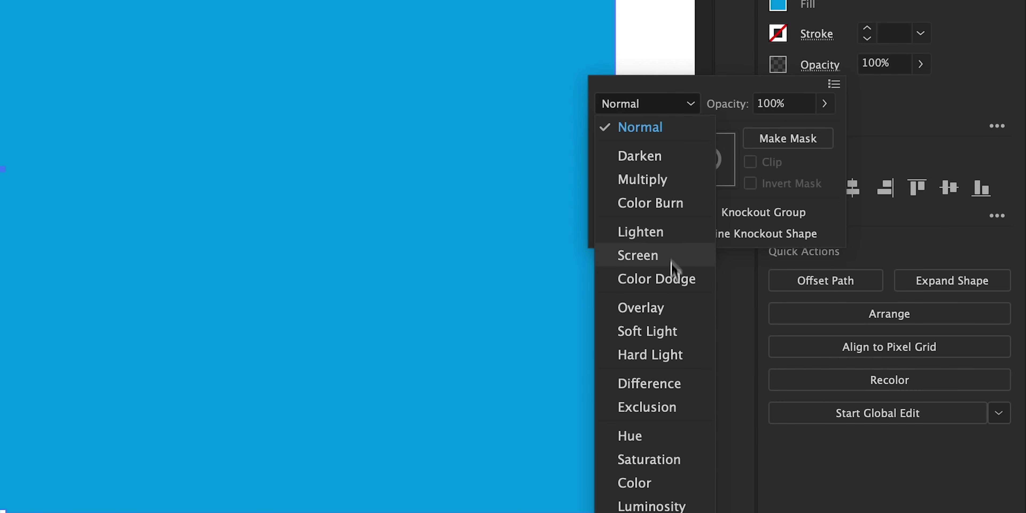
left_click(675, 484)
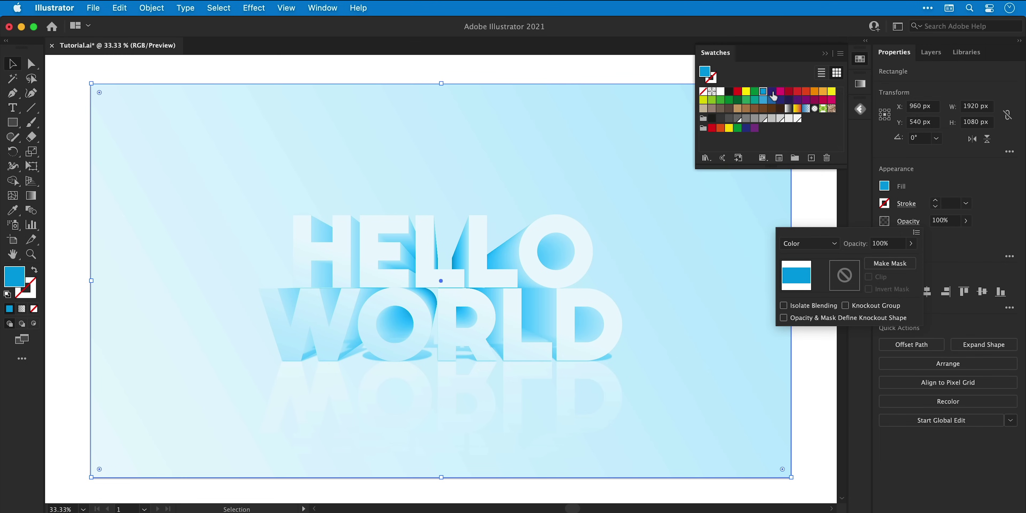
Try navy, magenta, dark red, red, red-orange and orange tints, ending on light orange.
left_click(773, 92)
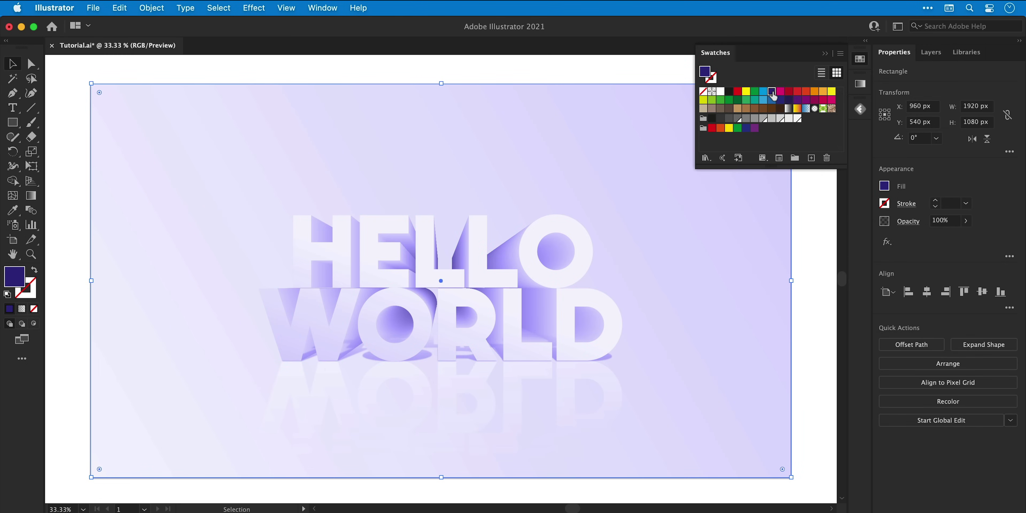
left_click(780, 92)
left_click(789, 92)
left_click(797, 92)
left_click(807, 93)
left_click(814, 93)
left_click(823, 93)
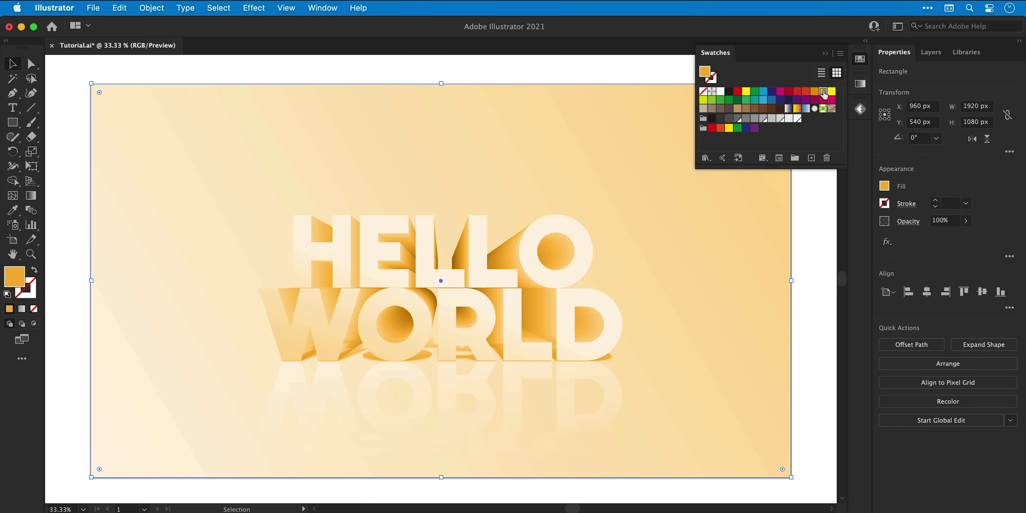
Fill the overlay with the CMYK Cyan swatch and make that swatch global, with live preview.
double_click(764, 93)
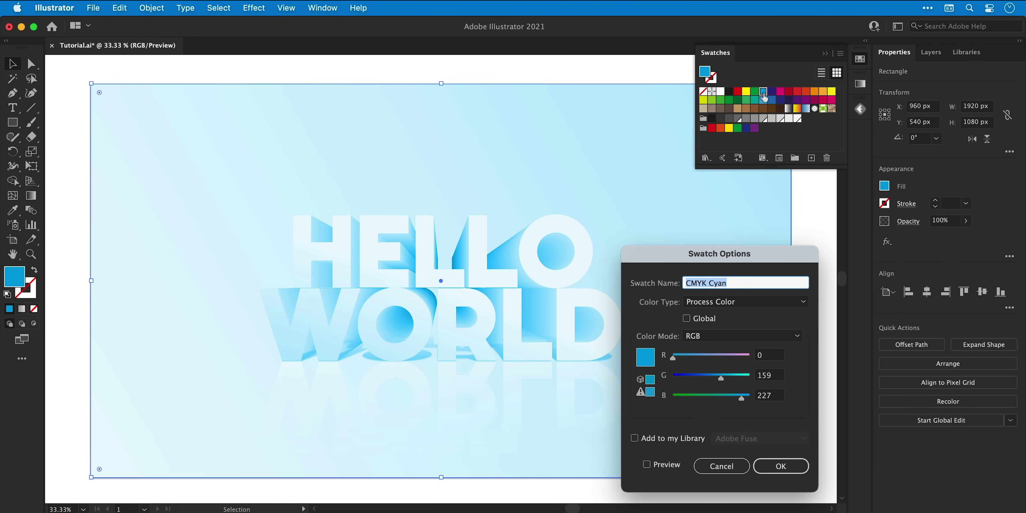
left_click(684, 320)
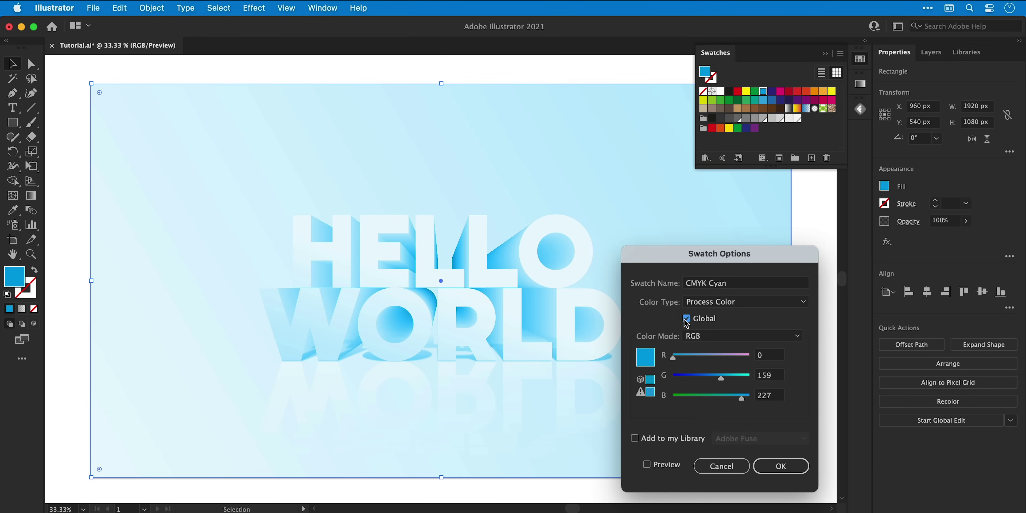
left_click(665, 468)
Shift the swatch to a softer blue (about R 105, G 155, B 227) and confirm.
left_click_drag(673, 357, 720, 378)
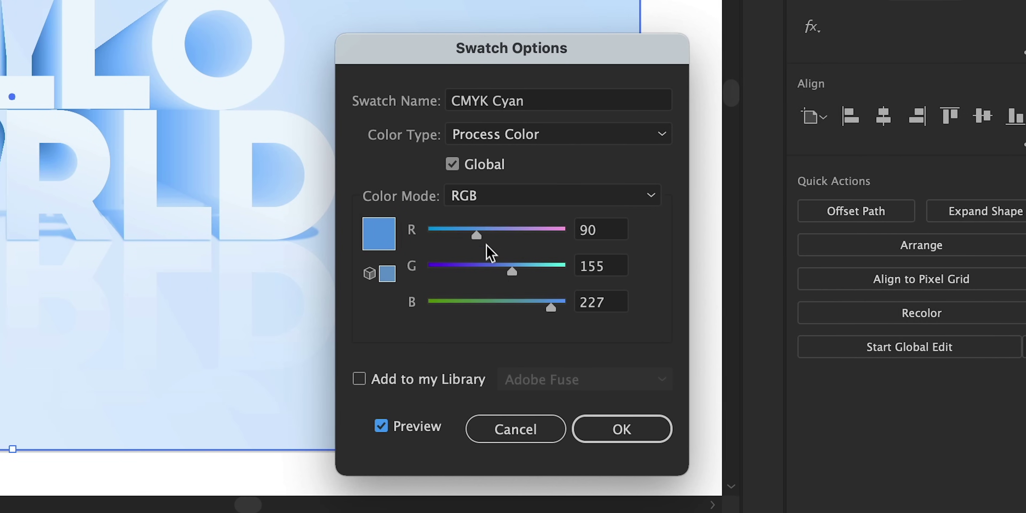
left_click_drag(477, 235, 484, 235)
left_click(622, 429)
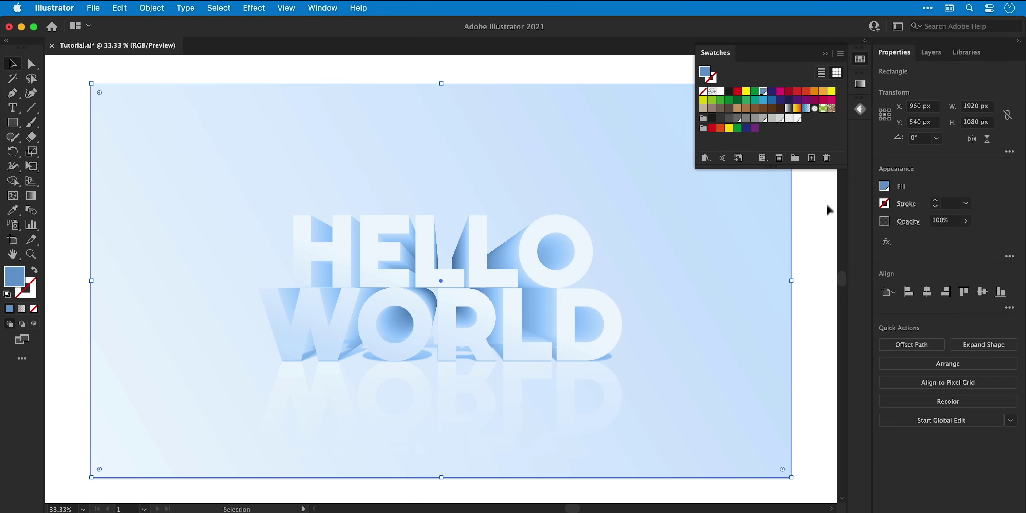
left_click(859, 82)
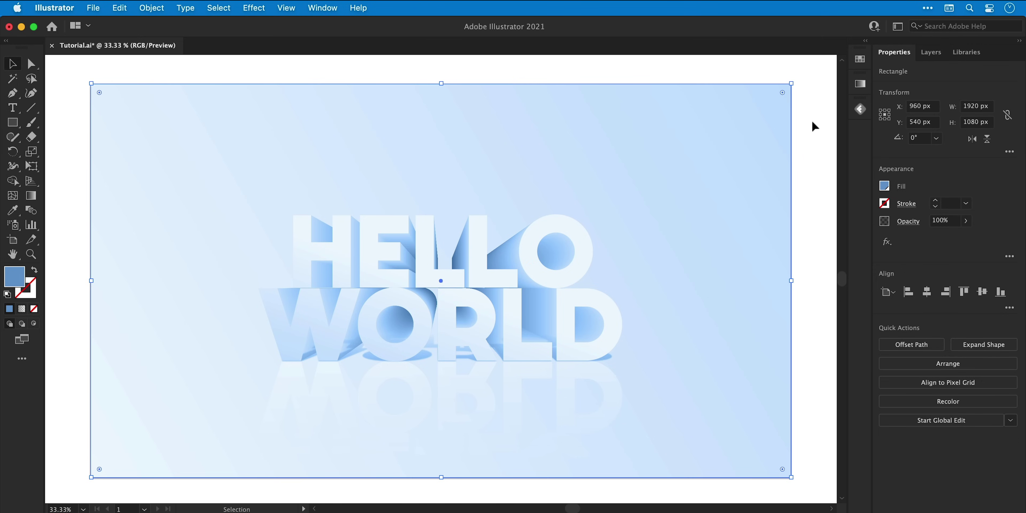
key("Delete")
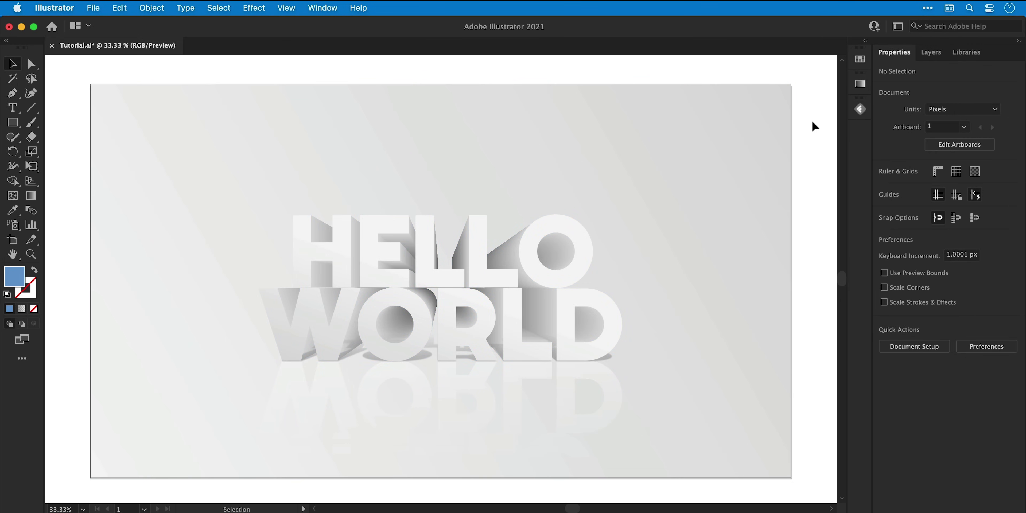
key("ctrl+z")
left_click(813, 123)
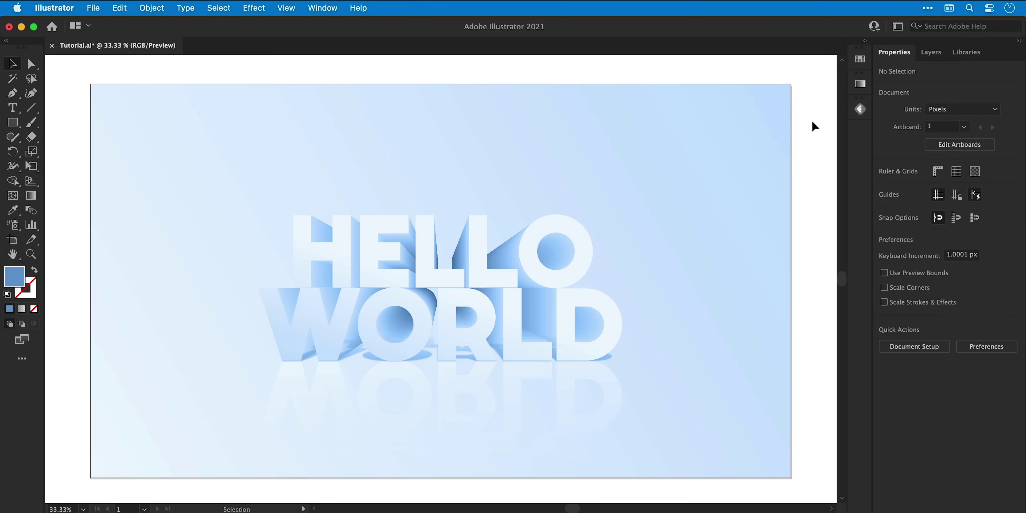